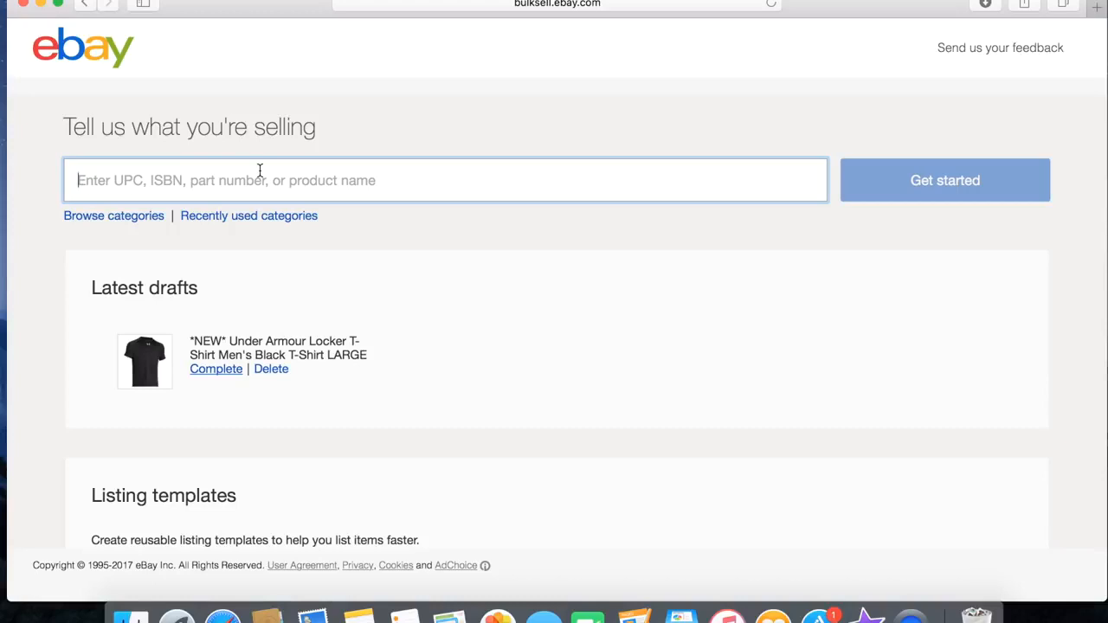
Start a new listing with the product name "*NEW* Under Armour Locker Men's T-Shirt Black Sz LARGE"
{"action": "type", "text": "*NEW*"}
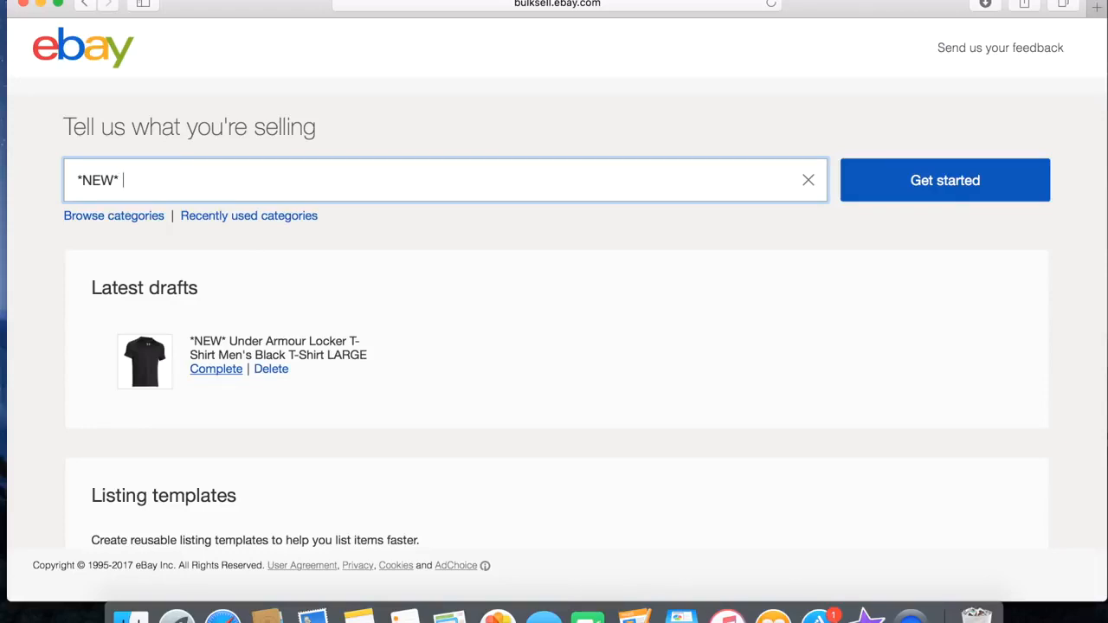
{"action": "type", "text": "Under Armour"}
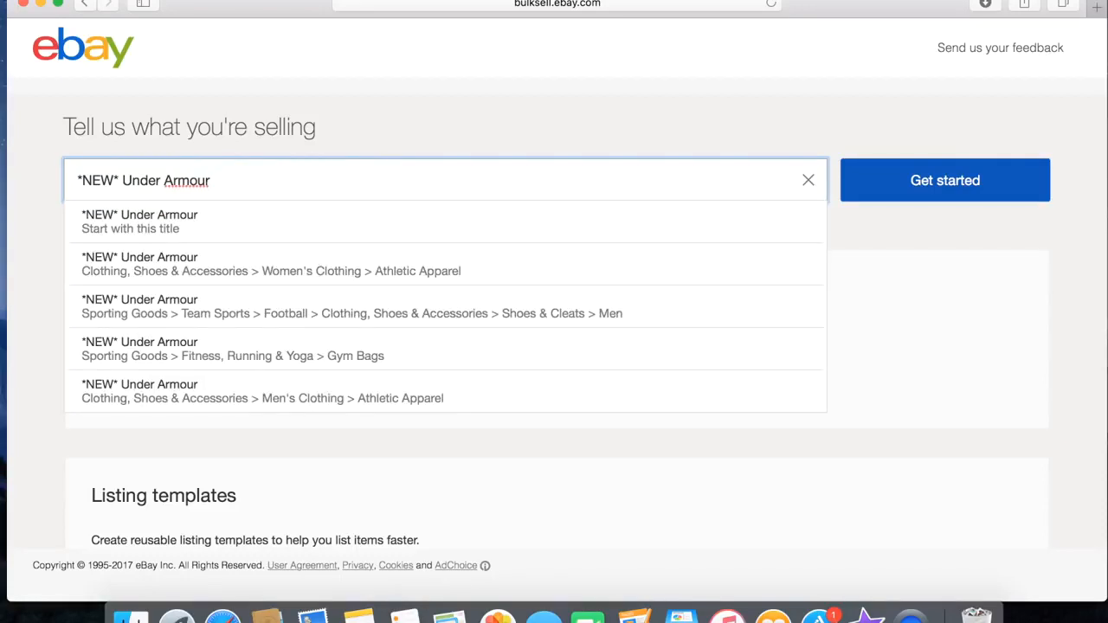
{"action": "type", "text": " Lock"}
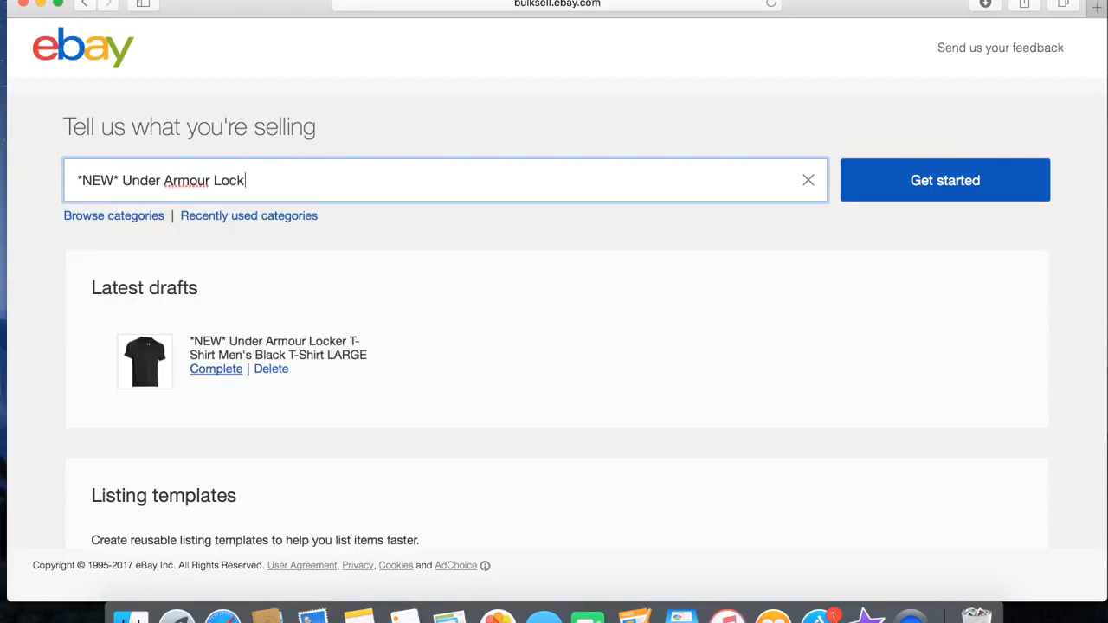
{"action": "type", "text": "er"}
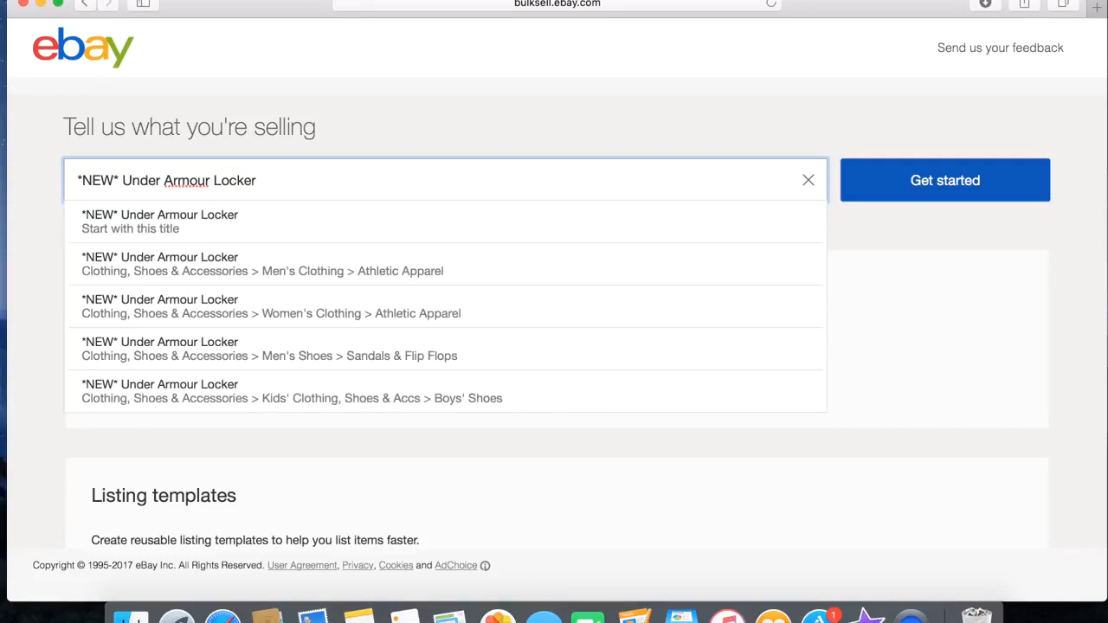
{"action": "type", "text": " Men's "}
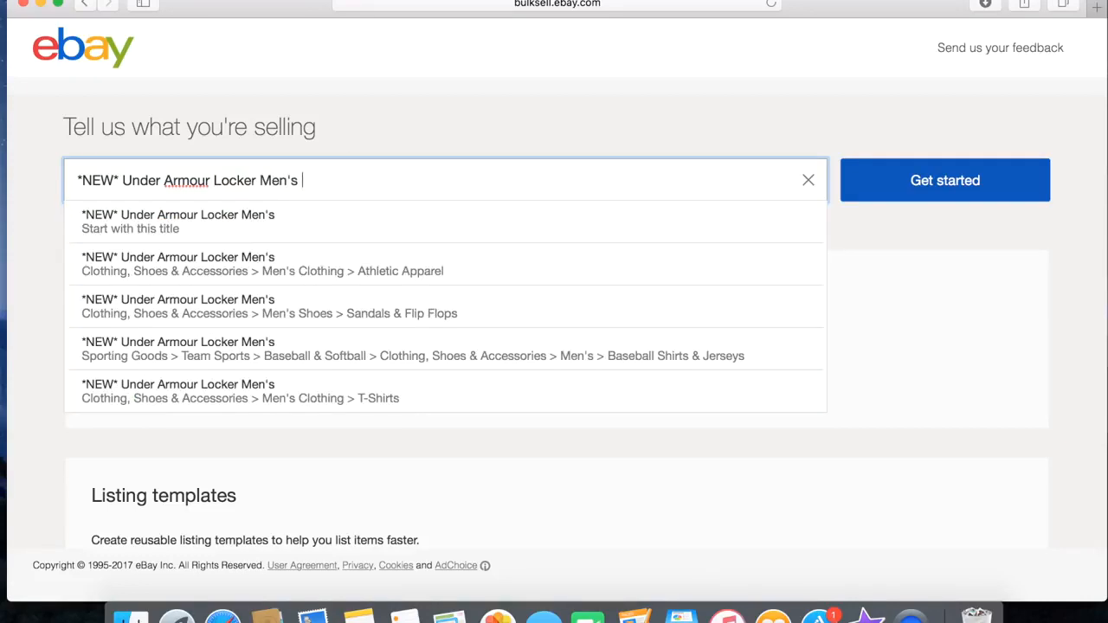
{"action": "type", "text": "T-Shirt "}
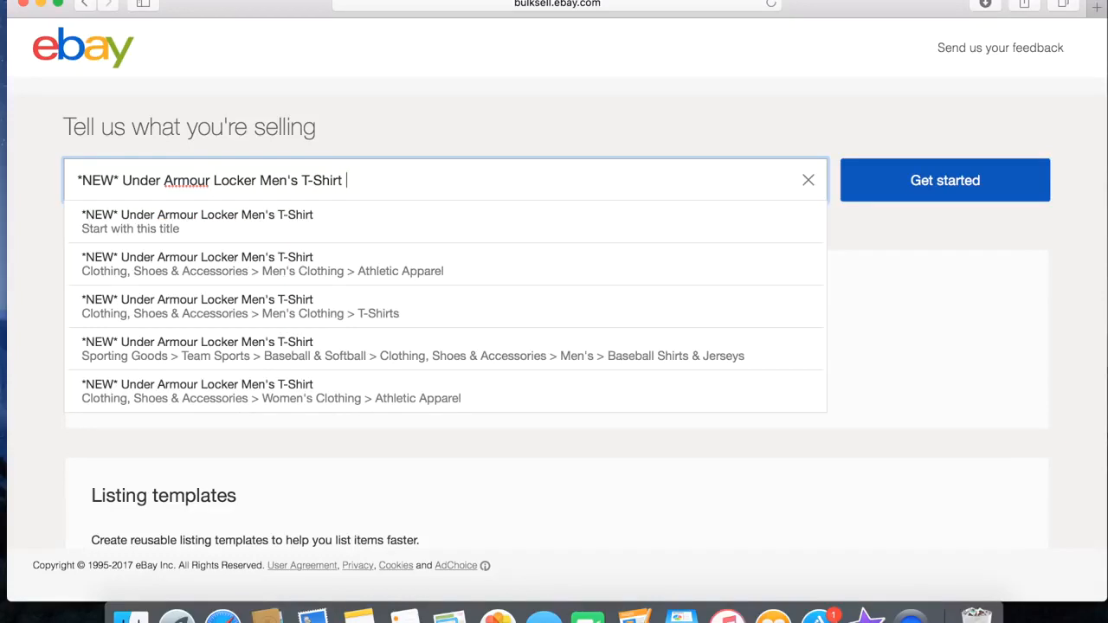
{"action": "type", "text": "Black Sz l"}
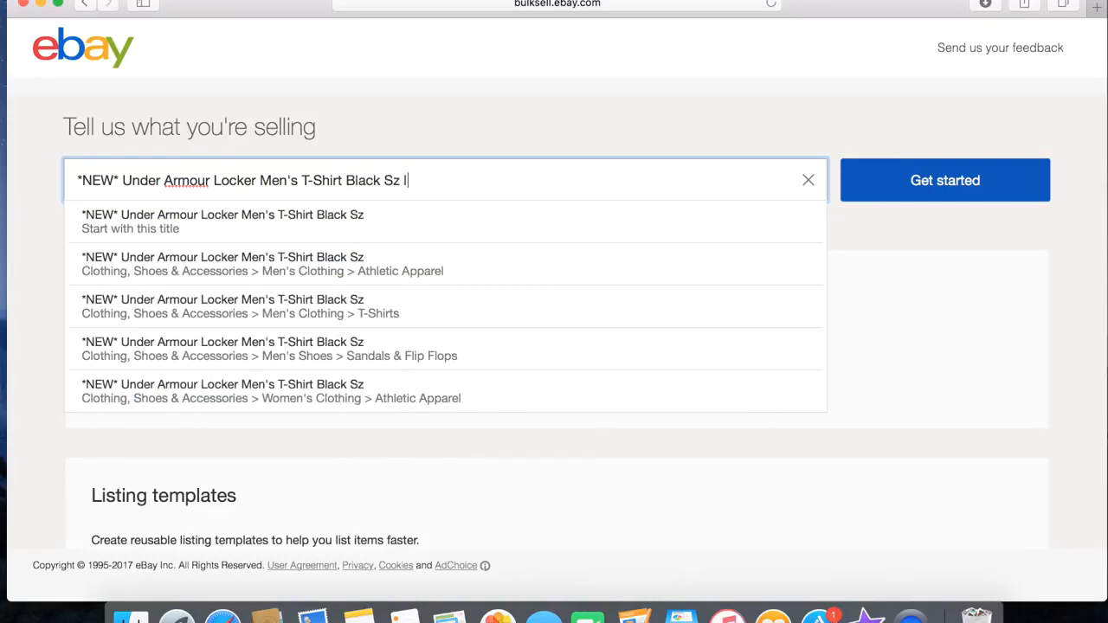
{"action": "key", "text": "BackSpace"}
{"action": "type", "text": "LARGE"}
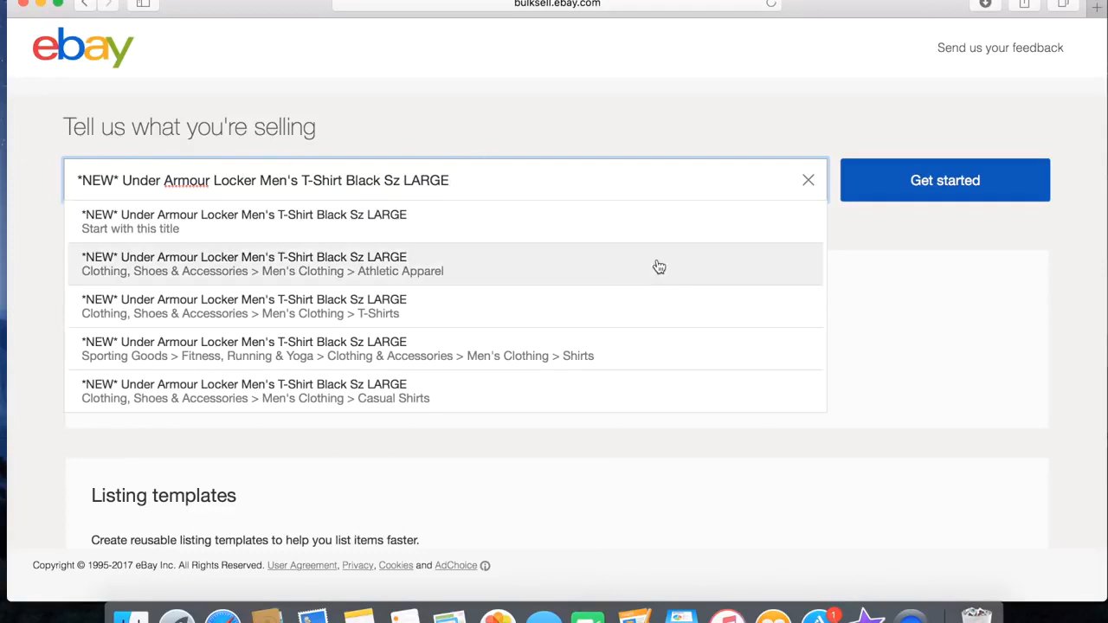
{"action": "left_click", "coordinate": [909, 181]}
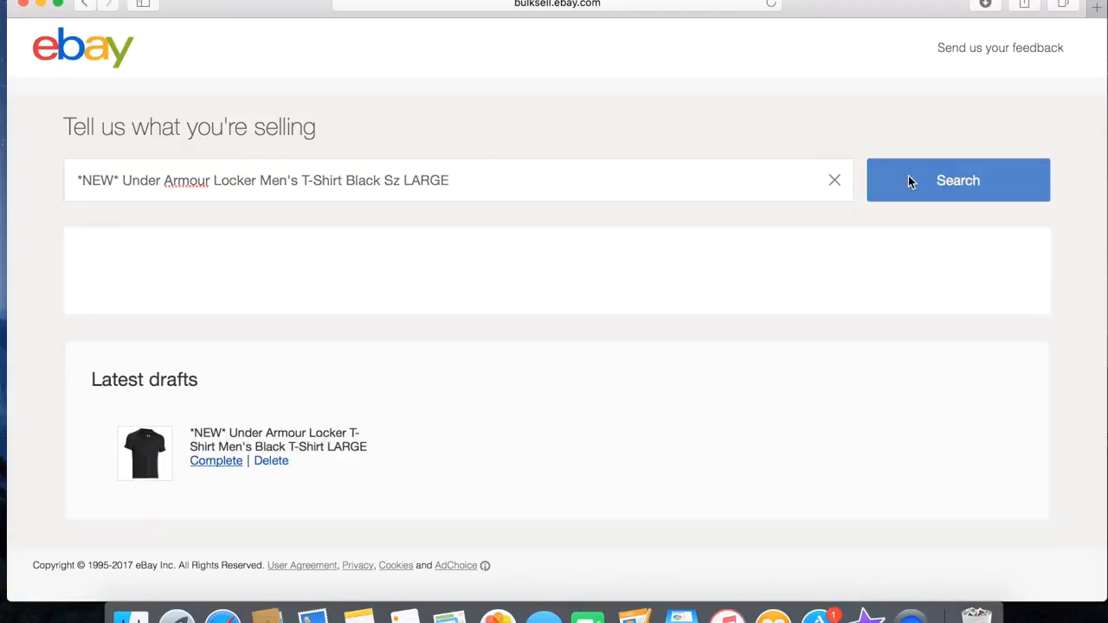
{"action": "left_click", "coordinate": [909, 181]}
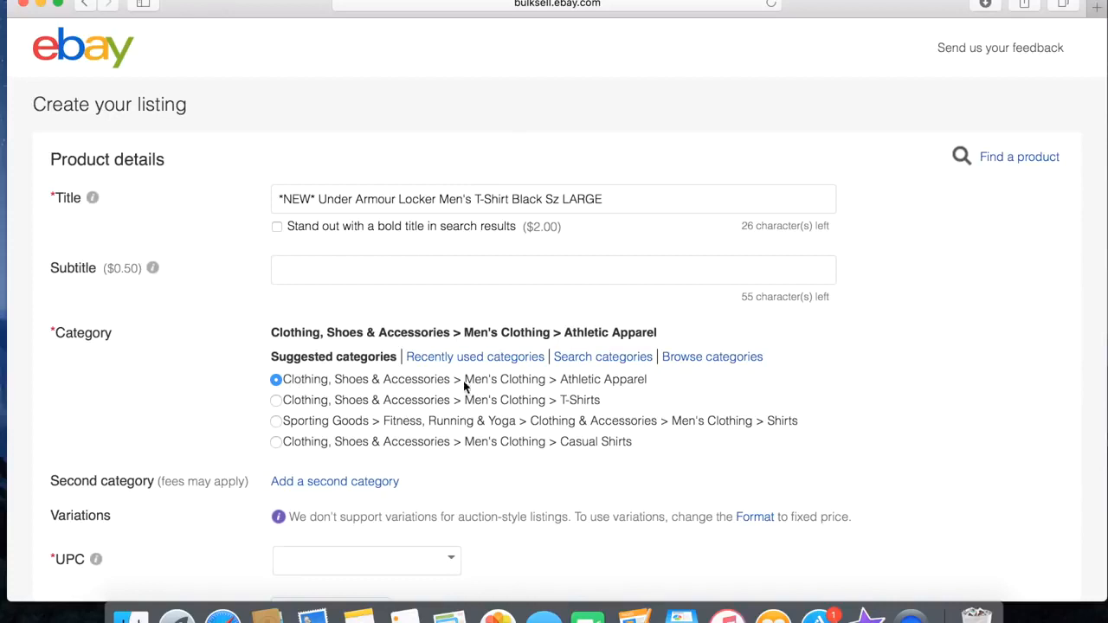
Set the listing's UPC to "Does not apply"
{"action": "scroll", "coordinate": [789, 398], "scroll_direction": "down", "scroll_amount": 3}
{"action": "scroll", "coordinate": [789, 398], "scroll_direction": "up", "scroll_amount": 2}
{"action": "scroll", "coordinate": [788, 398], "scroll_direction": "down", "scroll_amount": 4}
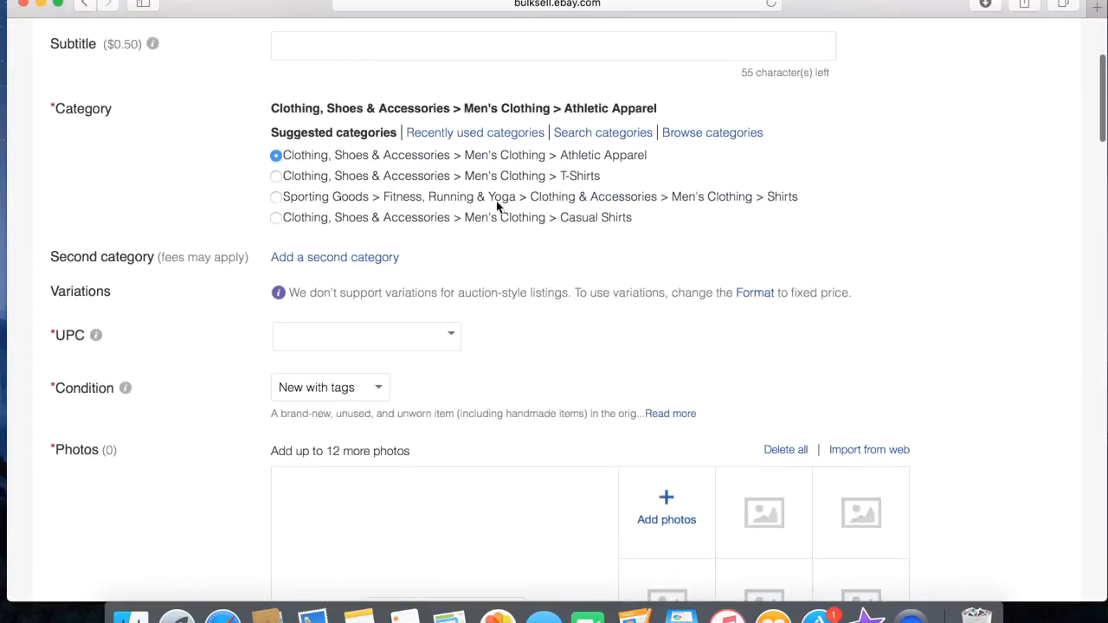
{"action": "left_click", "coordinate": [450, 341]}
{"action": "left_click", "coordinate": [329, 388]}
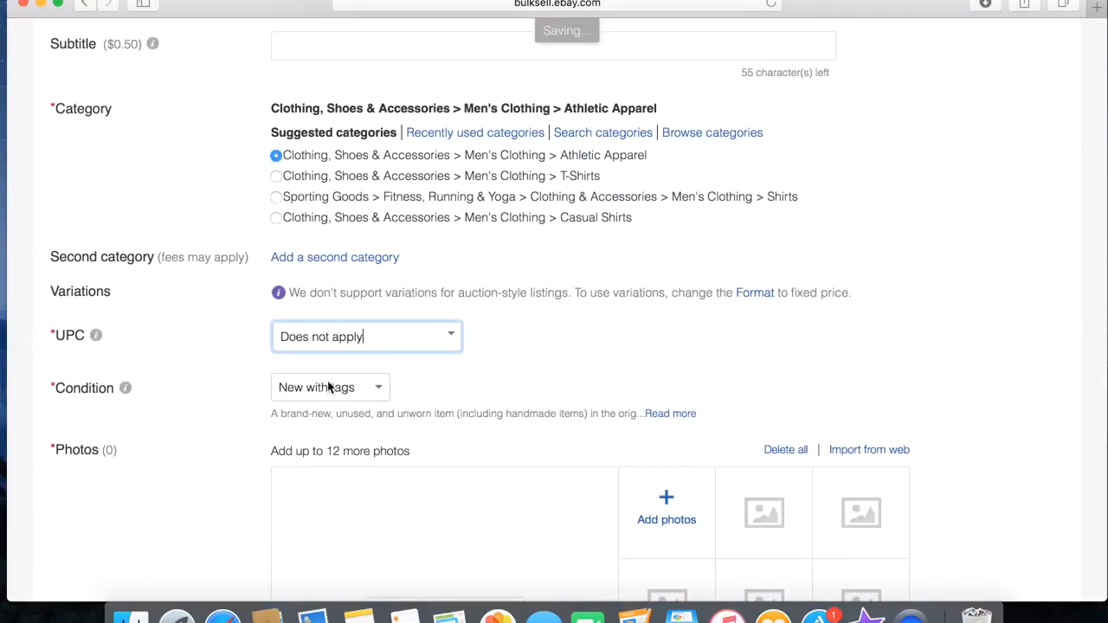
{"action": "left_click", "coordinate": [452, 339]}
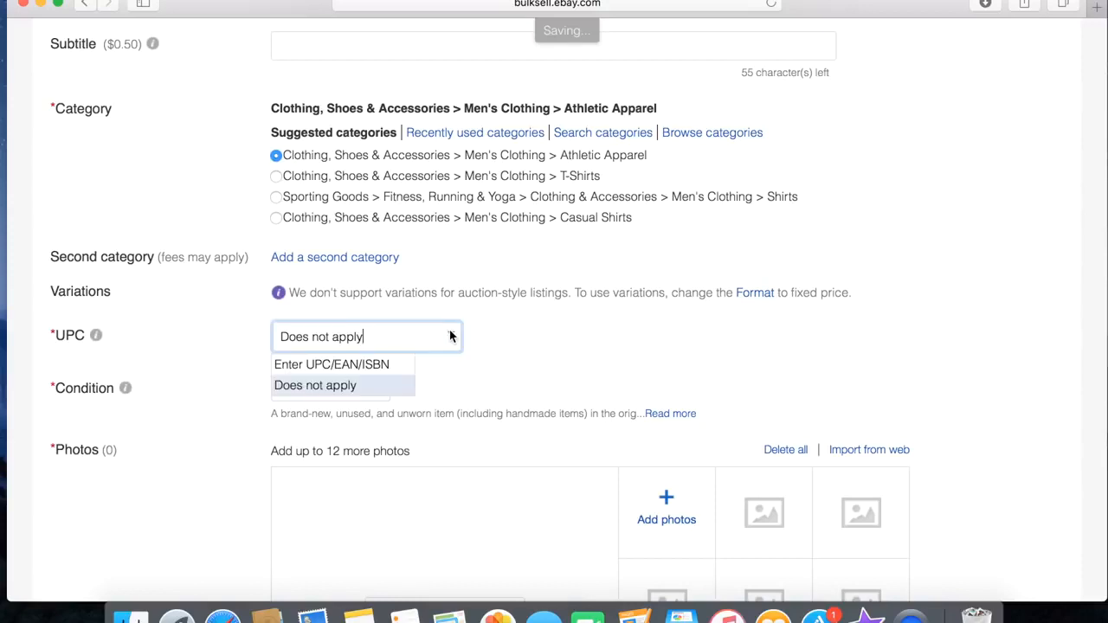
{"action": "left_click", "coordinate": [386, 369]}
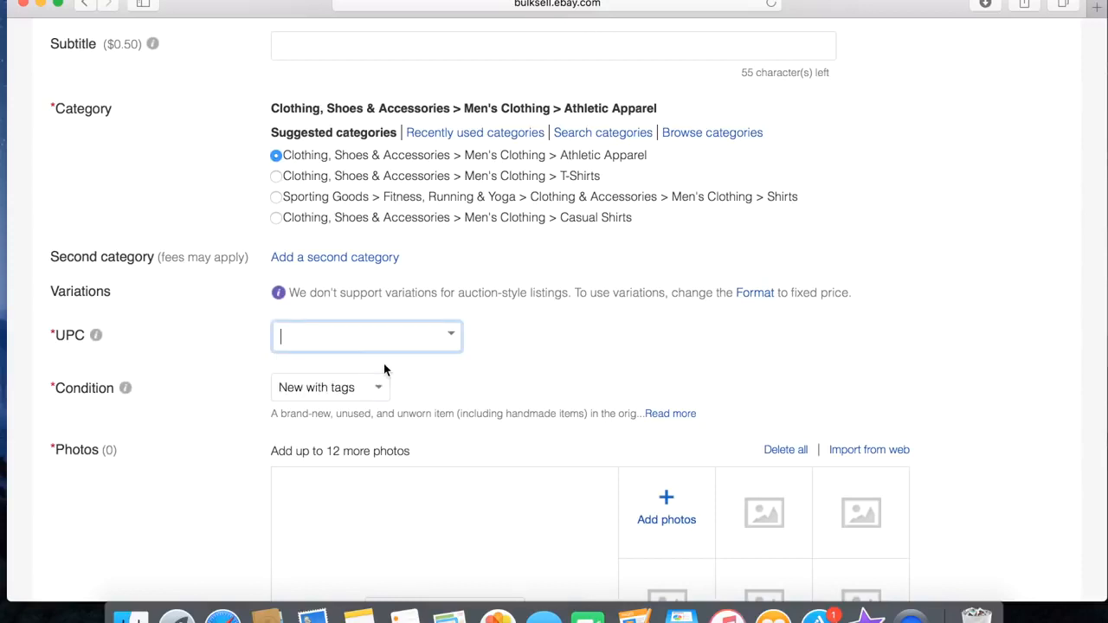
{"action": "left_click", "coordinate": [450, 340]}
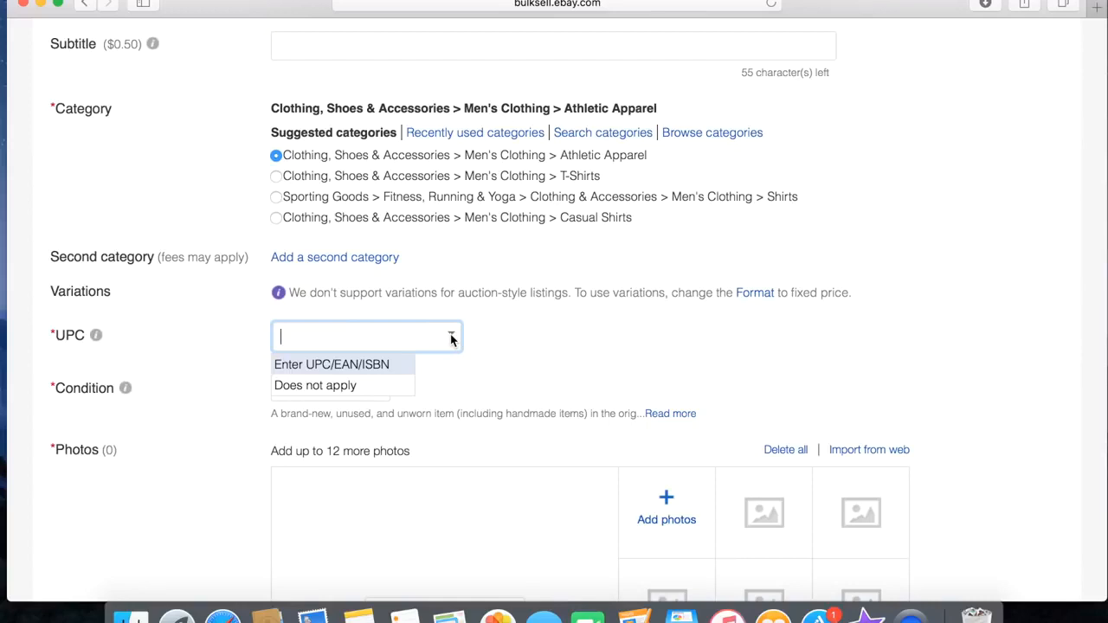
{"action": "left_click", "coordinate": [329, 384]}
Add the four shirt photos s-l1600m, s-l1600n, s-l1600nb and s-l16008 from the Desktop to the listing
{"action": "scroll", "coordinate": [509, 372], "scroll_direction": "down", "scroll_amount": 5}
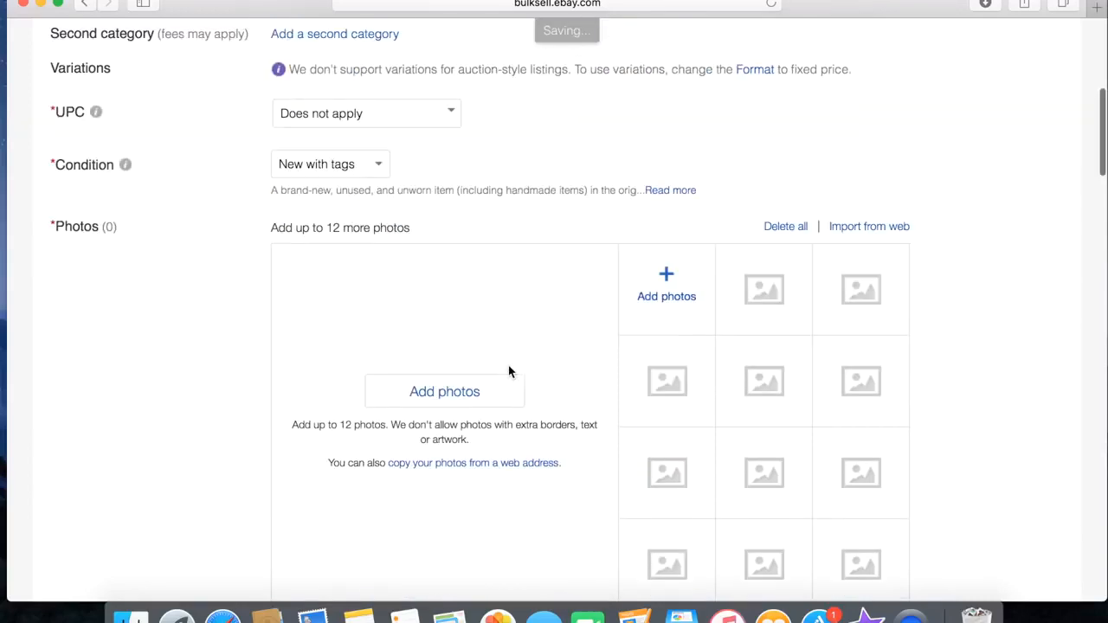
{"action": "scroll", "coordinate": [824, 348], "scroll_direction": "down", "scroll_amount": 2}
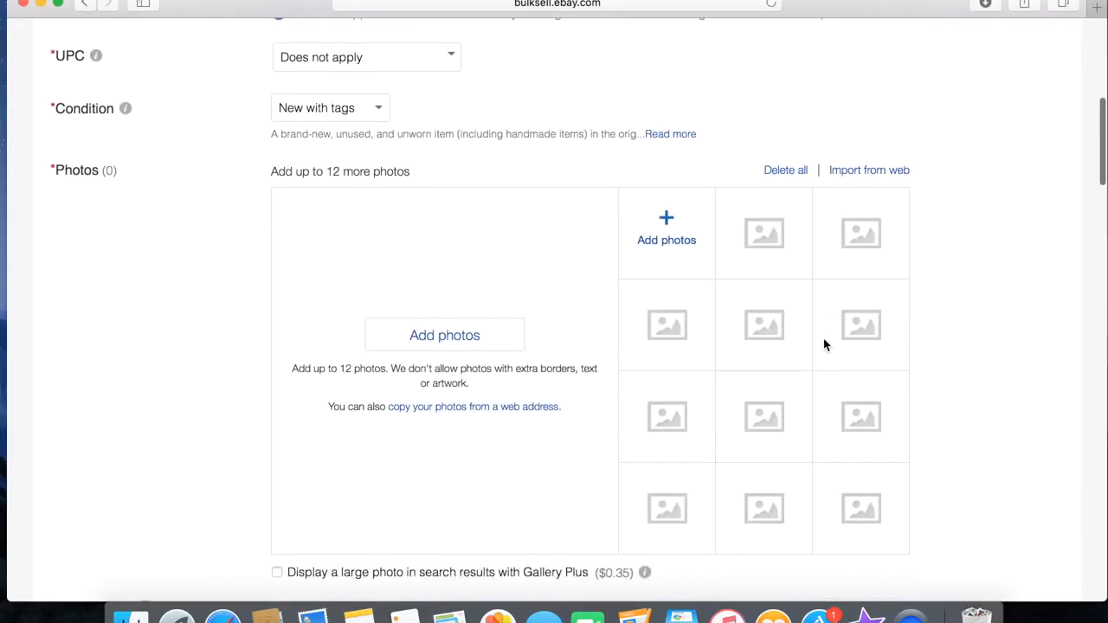
{"action": "left_click", "coordinate": [665, 202]}
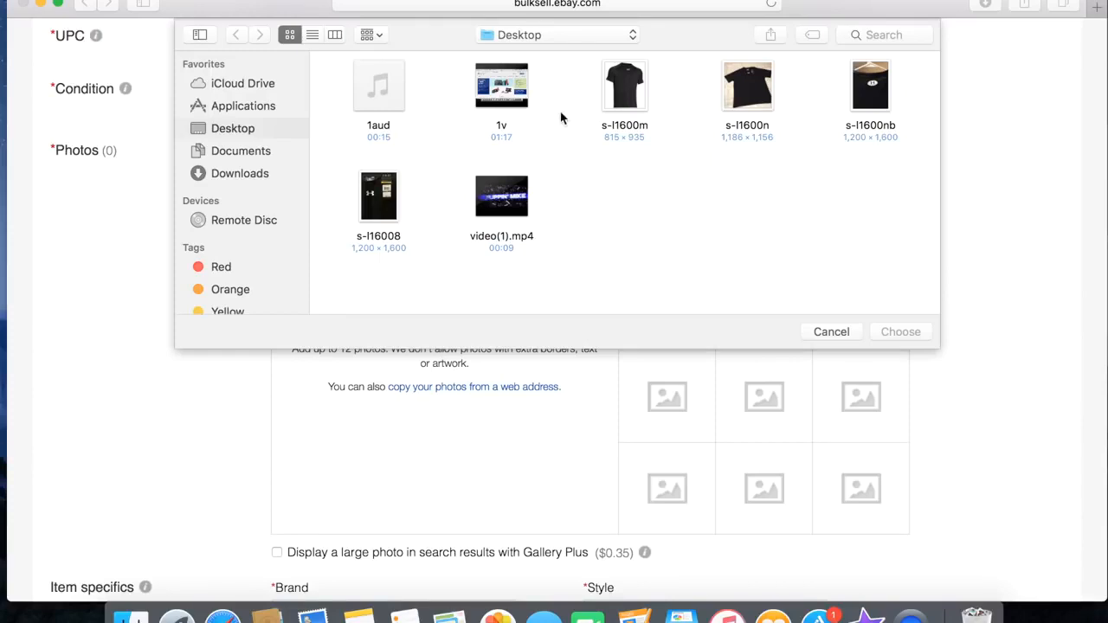
{"action": "left_click", "coordinate": [625, 102]}
{"action": "left_click", "coordinate": [746, 87], "text": "super"}
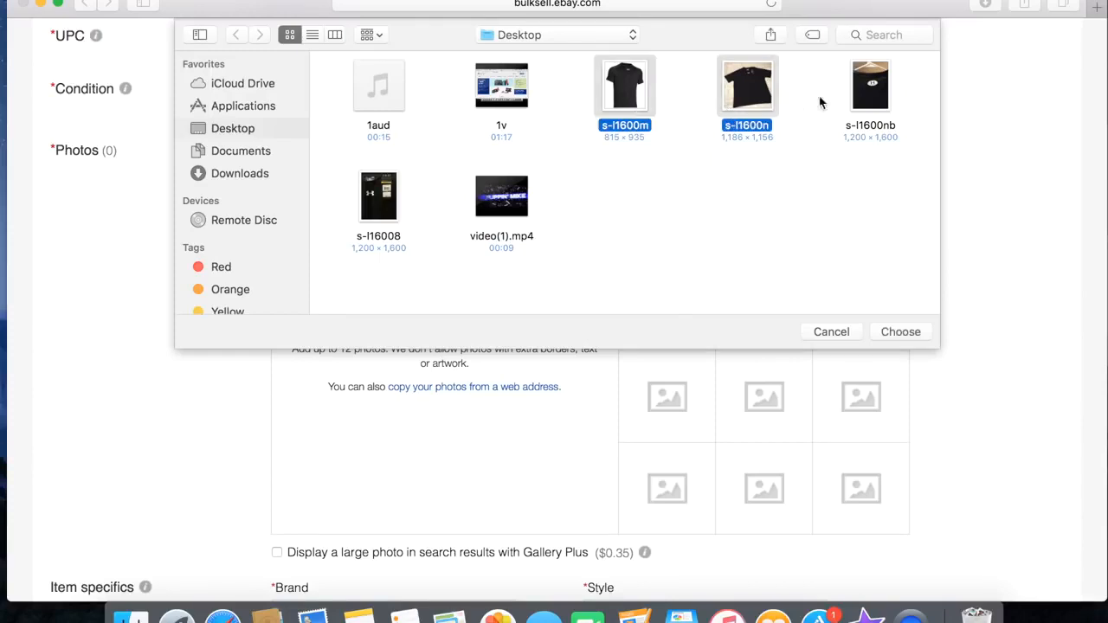
{"action": "left_click", "coordinate": [870, 87], "text": "super"}
{"action": "left_click", "coordinate": [389, 197], "text": "super"}
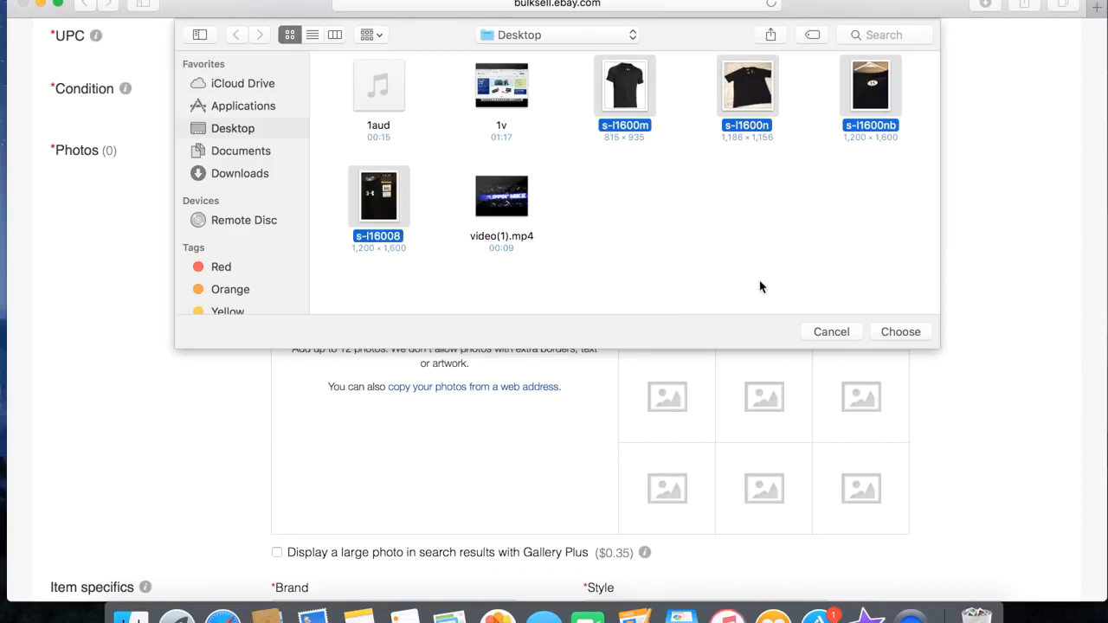
{"action": "left_click", "coordinate": [924, 334]}
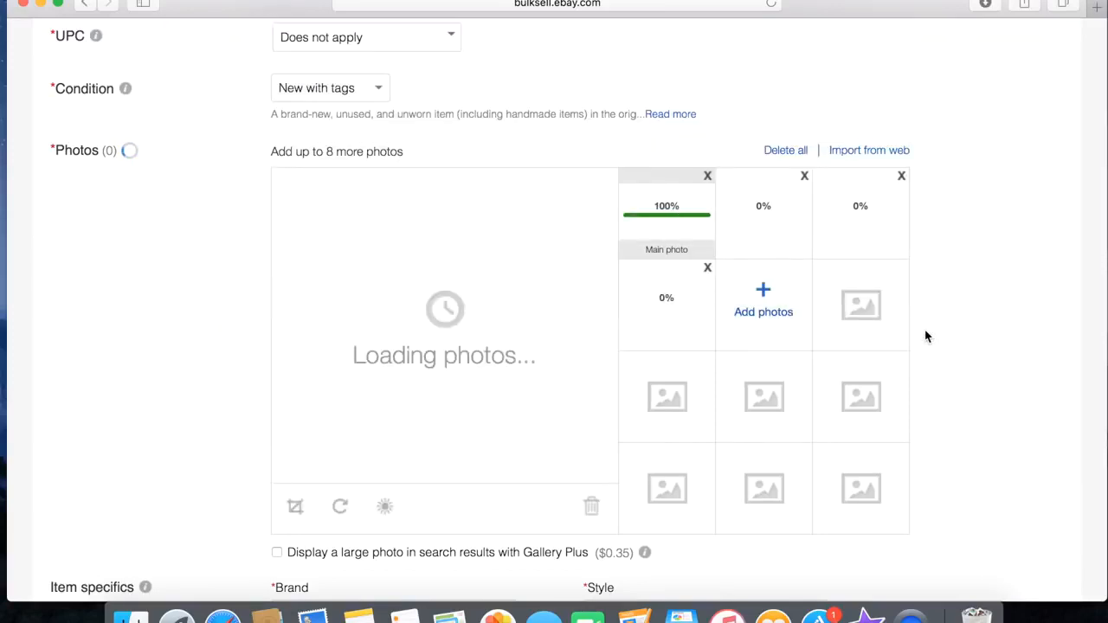
Set the item's brand to Under Armour and its style to Shirts & Tops
{"action": "scroll", "coordinate": [982, 348], "scroll_direction": "down", "scroll_amount": 10}
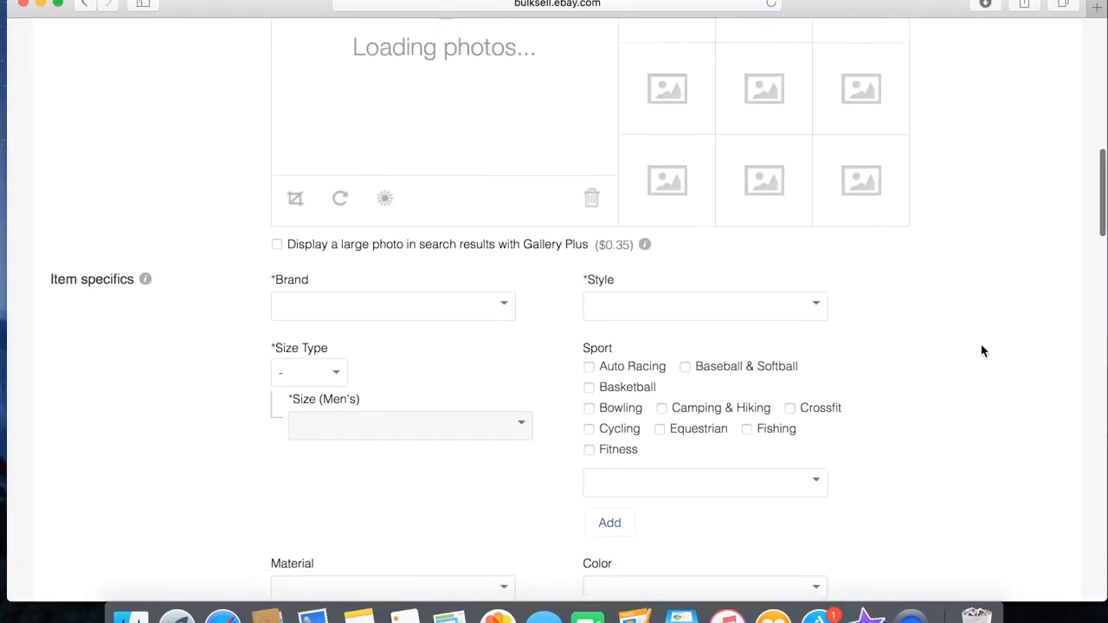
{"action": "left_click", "coordinate": [504, 172]}
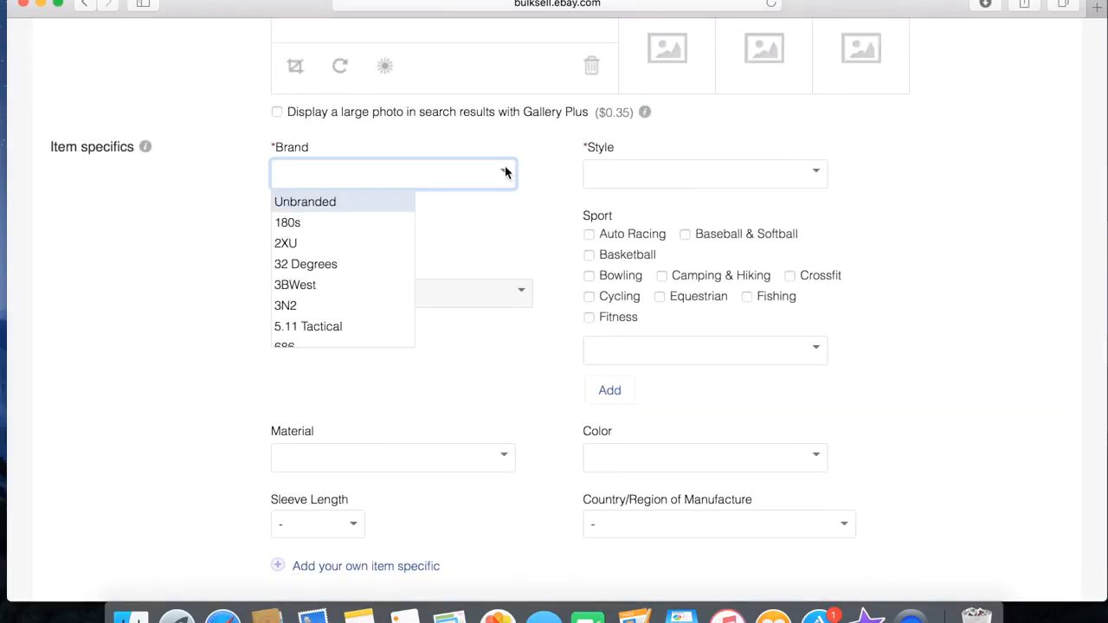
{"action": "type", "text": "und"}
{"action": "left_click", "coordinate": [394, 222]}
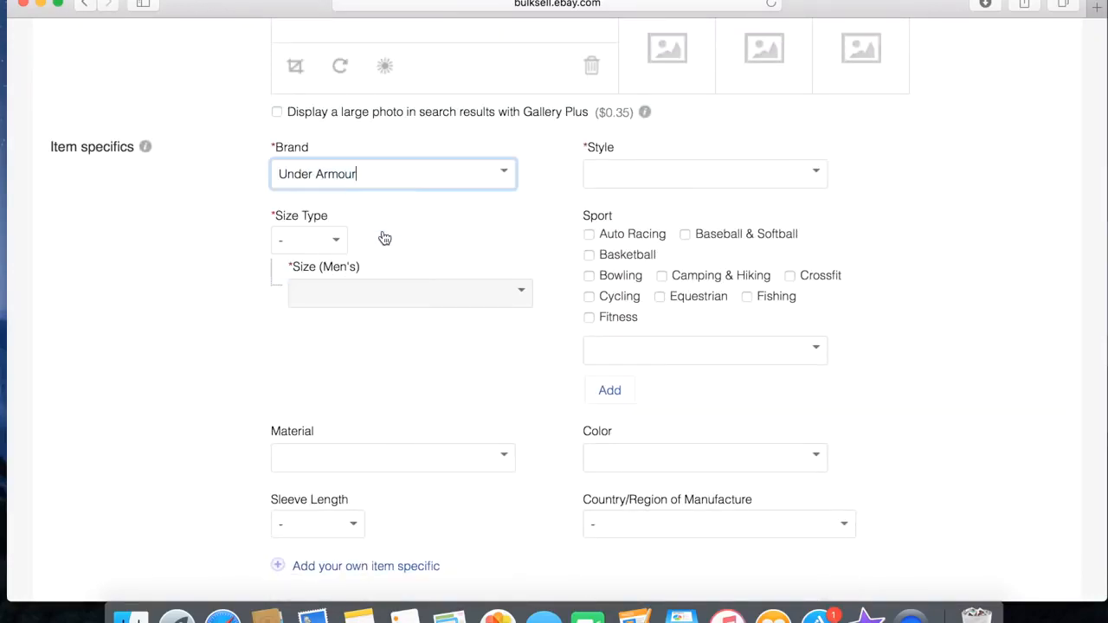
{"action": "left_click", "coordinate": [816, 174]}
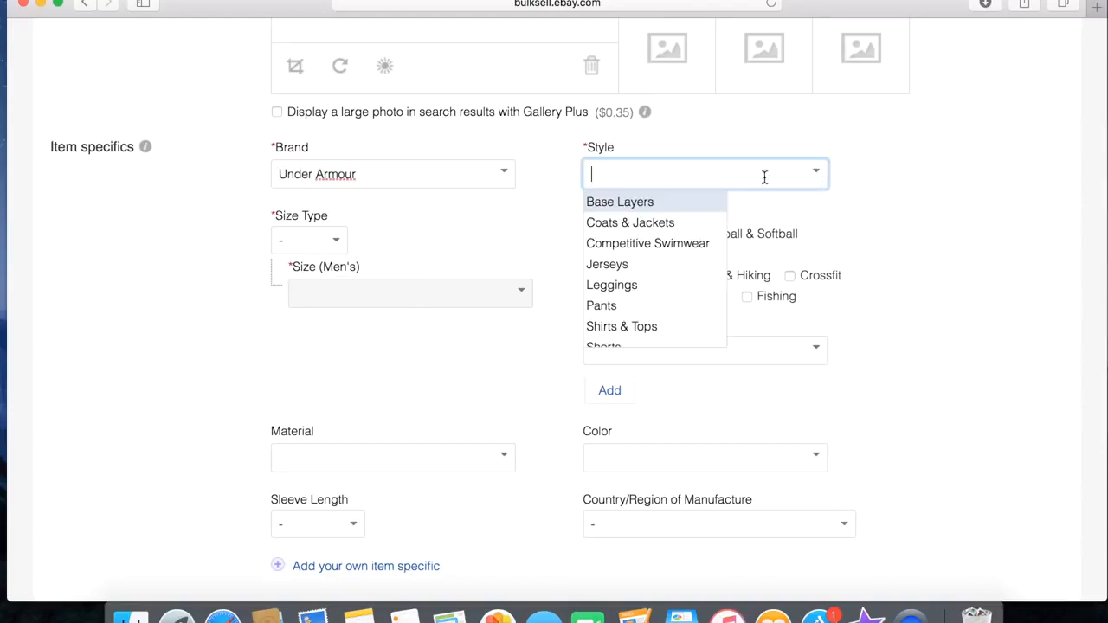
{"action": "left_click", "coordinate": [641, 330]}
Set the size type to Regular and the men's size to L
{"action": "left_click", "coordinate": [331, 243]}
{"action": "left_click", "coordinate": [321, 257]}
{"action": "left_click", "coordinate": [520, 297]}
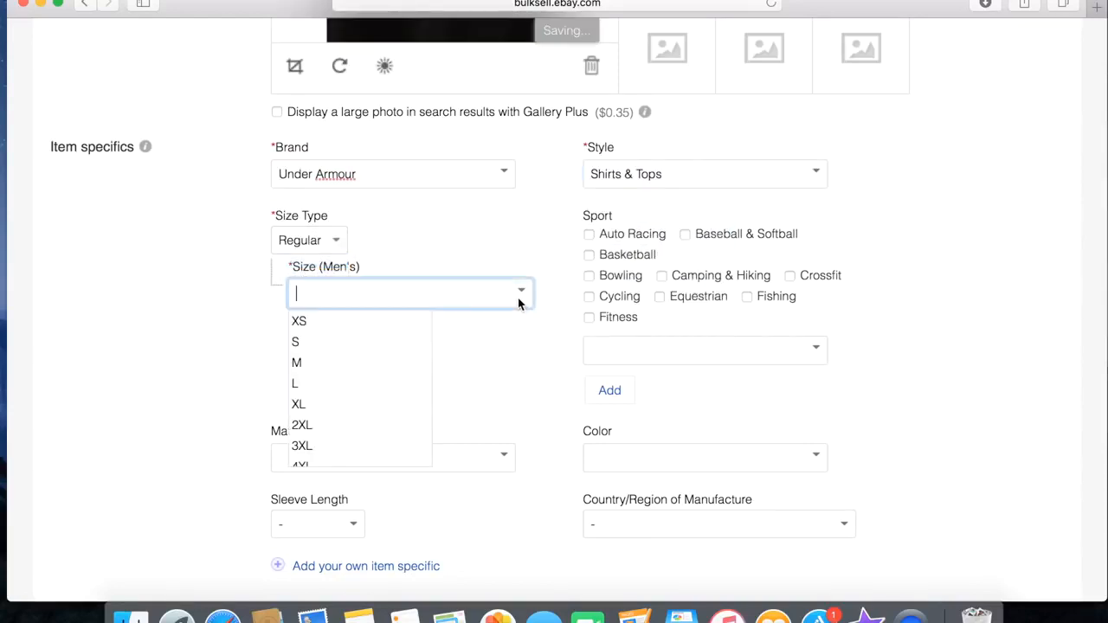
{"action": "left_click", "coordinate": [383, 384]}
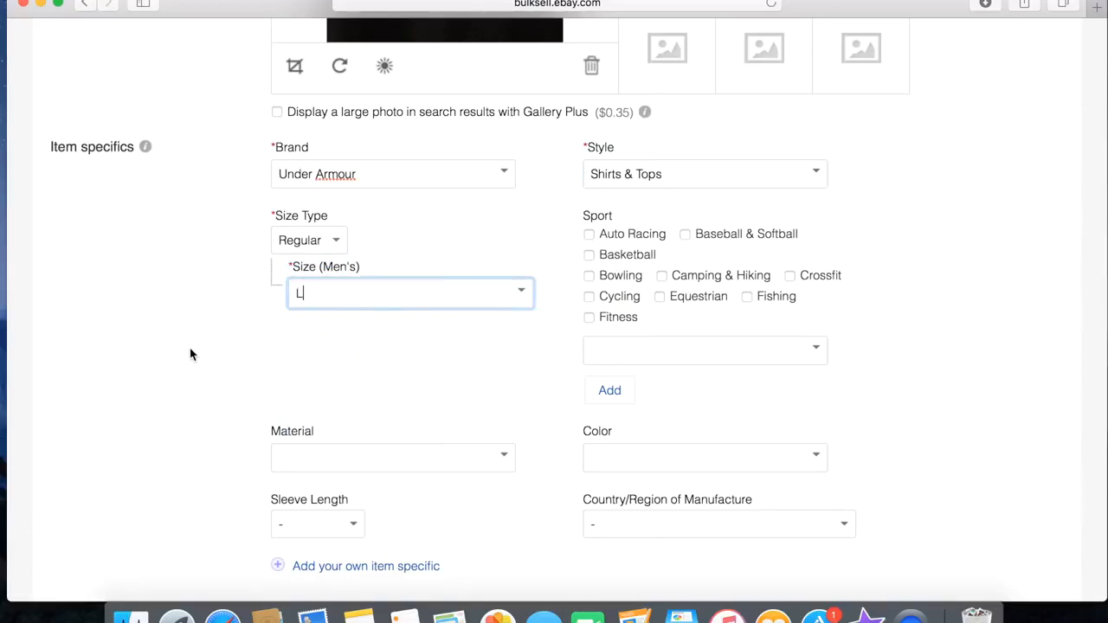
Set the item's color to Black and its sleeve length to Short Sleeve
{"action": "scroll", "coordinate": [501, 433], "scroll_direction": "down", "scroll_amount": 3}
{"action": "left_click", "coordinate": [652, 289]}
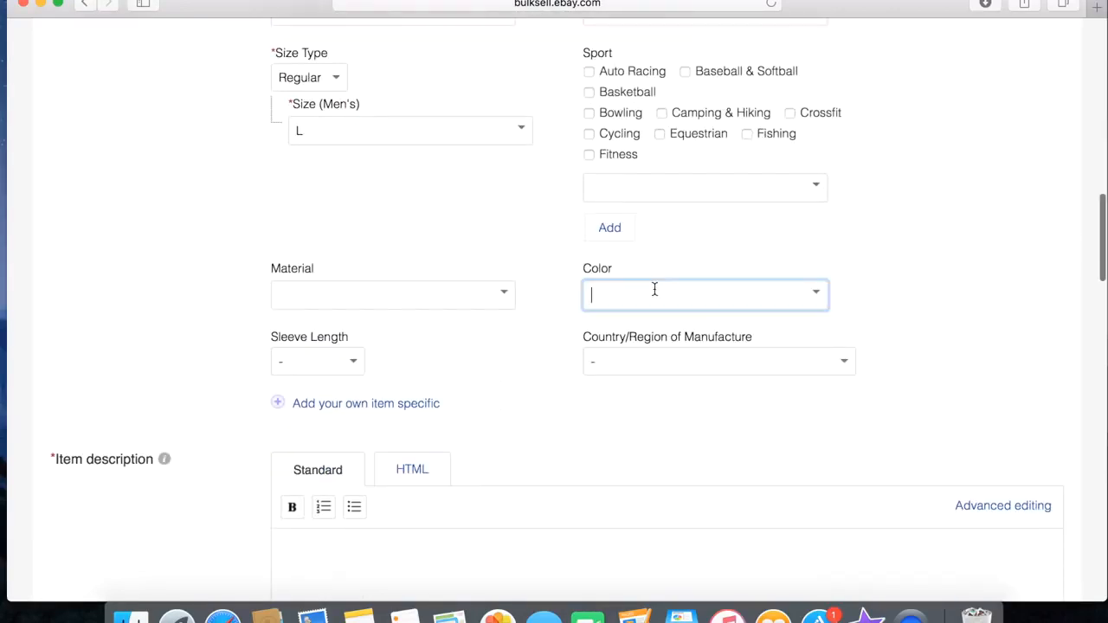
{"action": "type", "text": "bl"}
{"action": "left_click", "coordinate": [651, 319]}
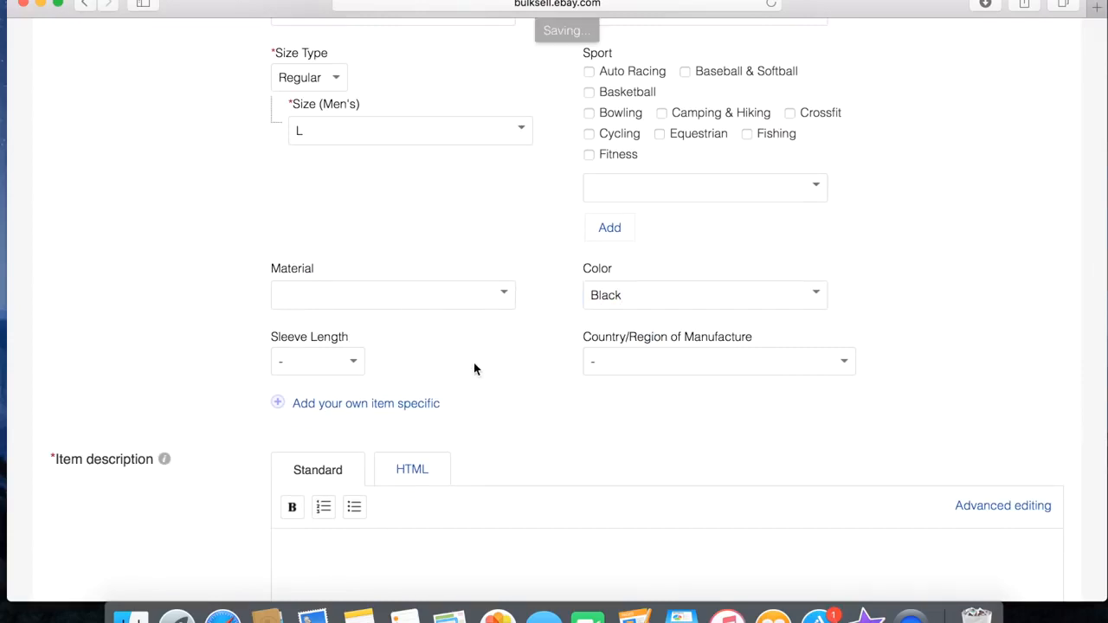
{"action": "scroll", "coordinate": [475, 366], "scroll_direction": "down", "scroll_amount": 3}
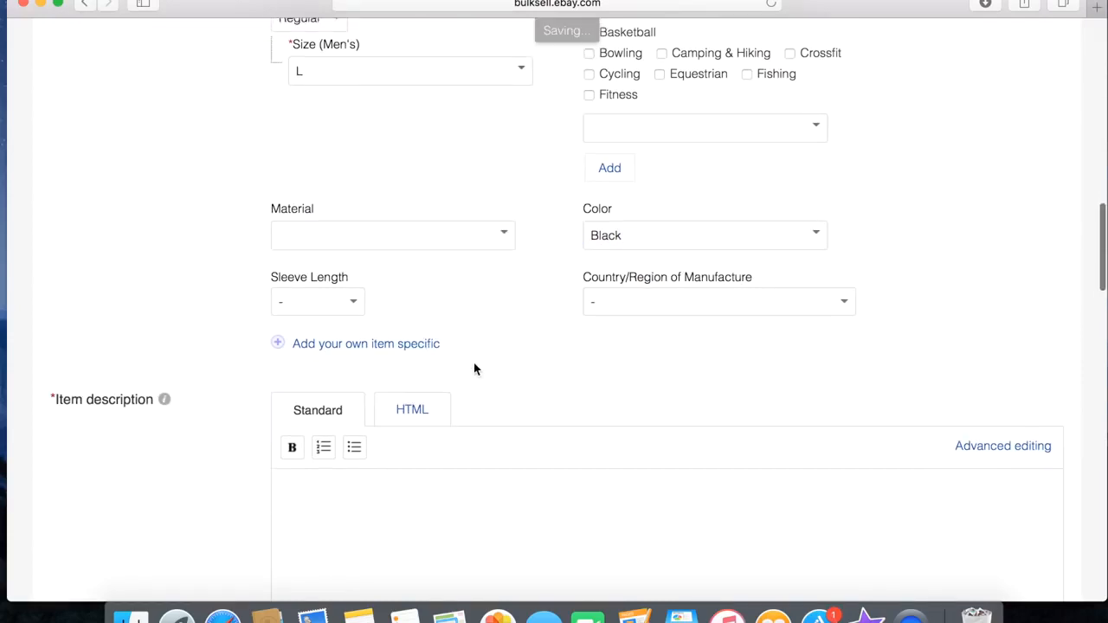
{"action": "left_click", "coordinate": [355, 292]}
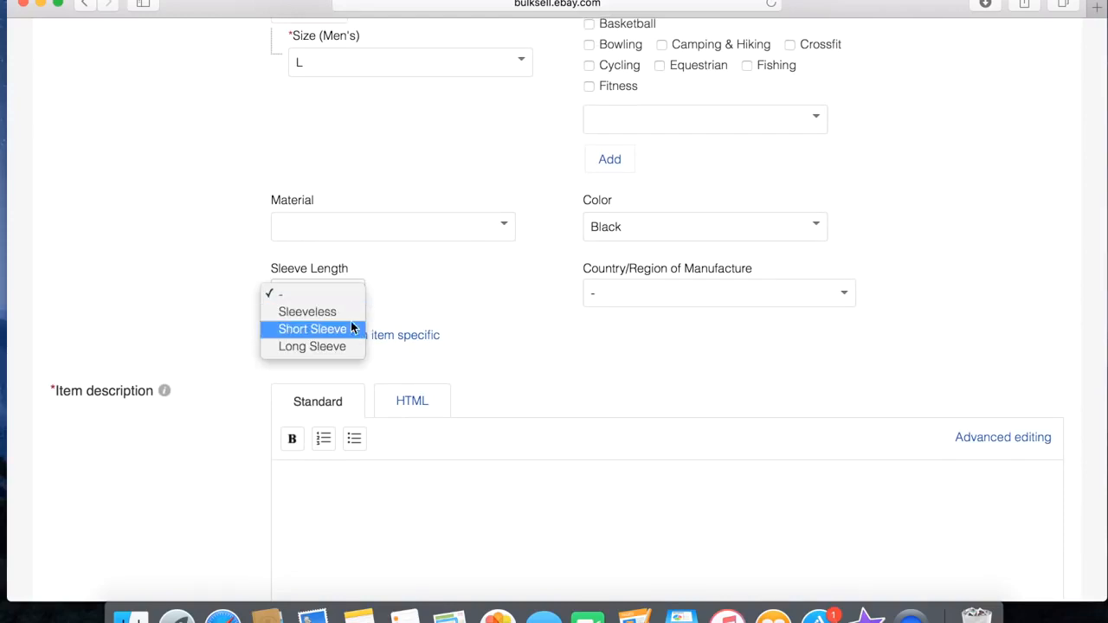
{"action": "left_click", "coordinate": [350, 330]}
Paste the copied Under Armour Locker t-shirt sales text into the item description and look through it
{"action": "left_click", "coordinate": [415, 475]}
{"action": "scroll", "coordinate": [414, 475], "scroll_direction": "down", "scroll_amount": 5}
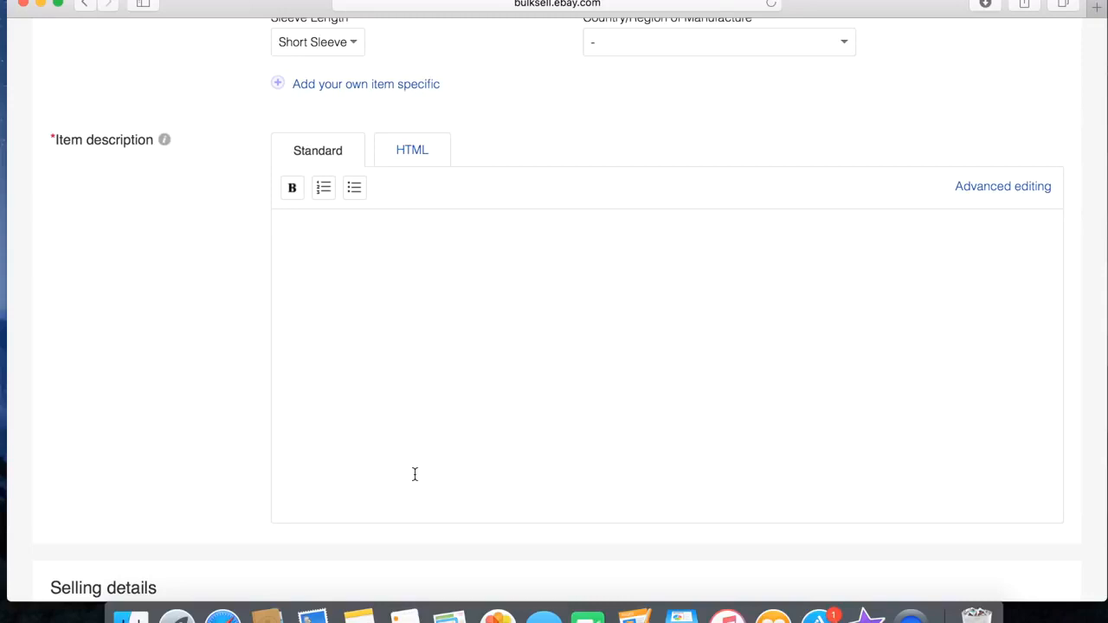
{"action": "key", "text": "super+v"}
{"action": "scroll", "coordinate": [682, 406], "scroll_direction": "up", "scroll_amount": 1}
{"action": "scroll", "coordinate": [682, 407], "scroll_direction": "up", "scroll_amount": 10}
{"action": "scroll", "coordinate": [992, 309], "scroll_direction": "down", "scroll_amount": 10}
{"action": "scroll", "coordinate": [992, 309], "scroll_direction": "down", "scroll_amount": 15}
{"action": "scroll", "coordinate": [984, 425], "scroll_direction": "up", "scroll_amount": 5}
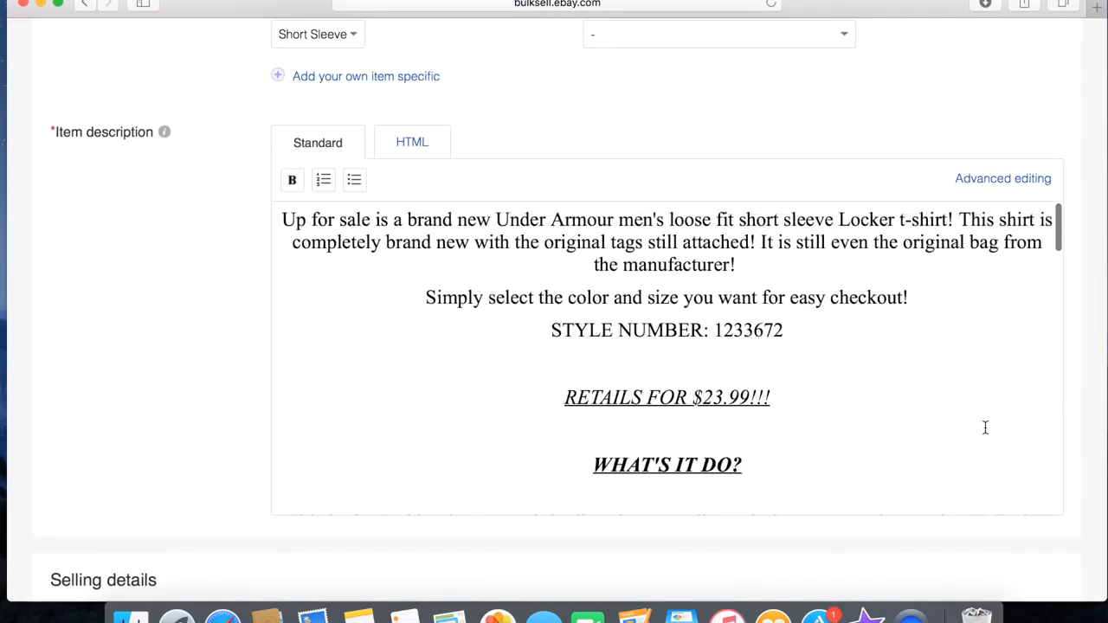
Replace the sentence about selecting color and size in the item description with "This shirt is a men's size large, and is black in color."
{"action": "scroll", "coordinate": [985, 427], "scroll_direction": "up", "scroll_amount": 3}
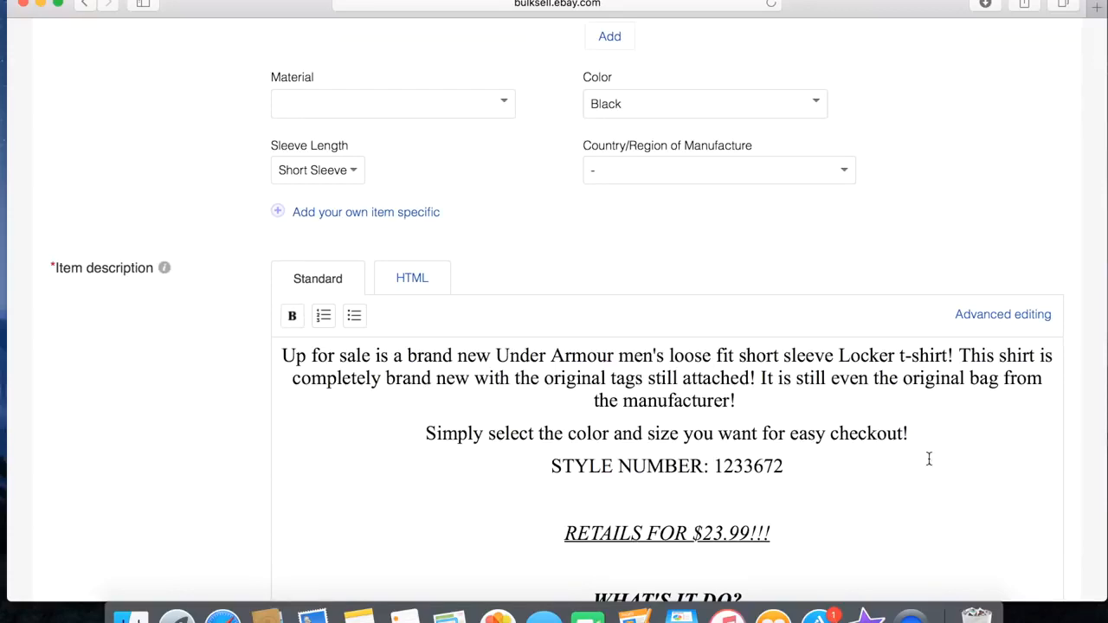
{"action": "left_click_drag", "start_coordinate": [922, 443], "coordinate": [383, 416]}
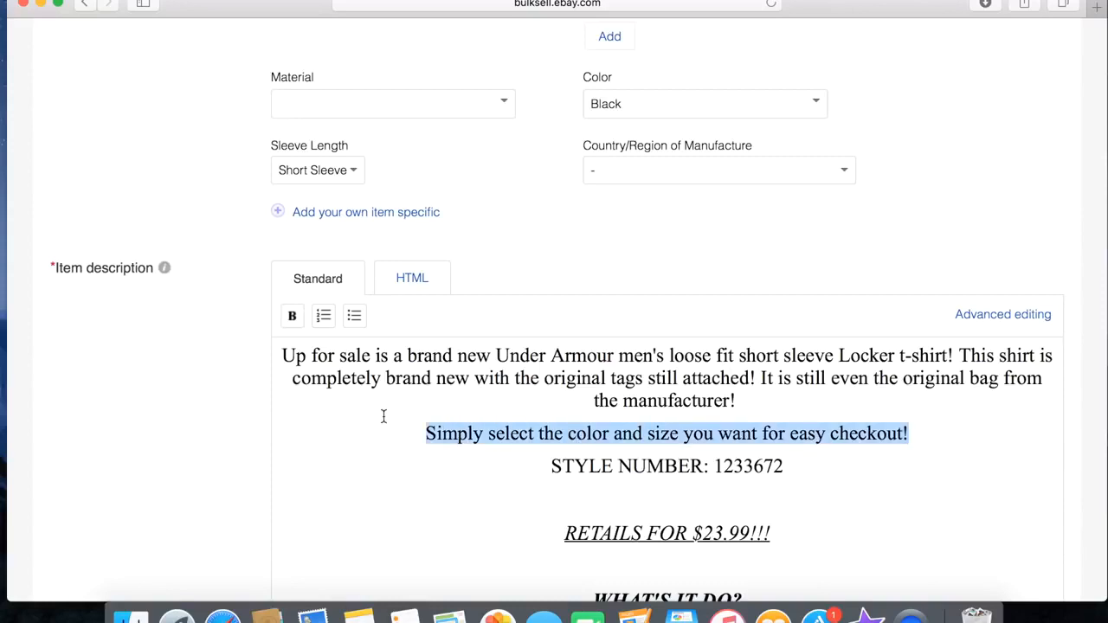
{"action": "key", "text": "BackSpace"}
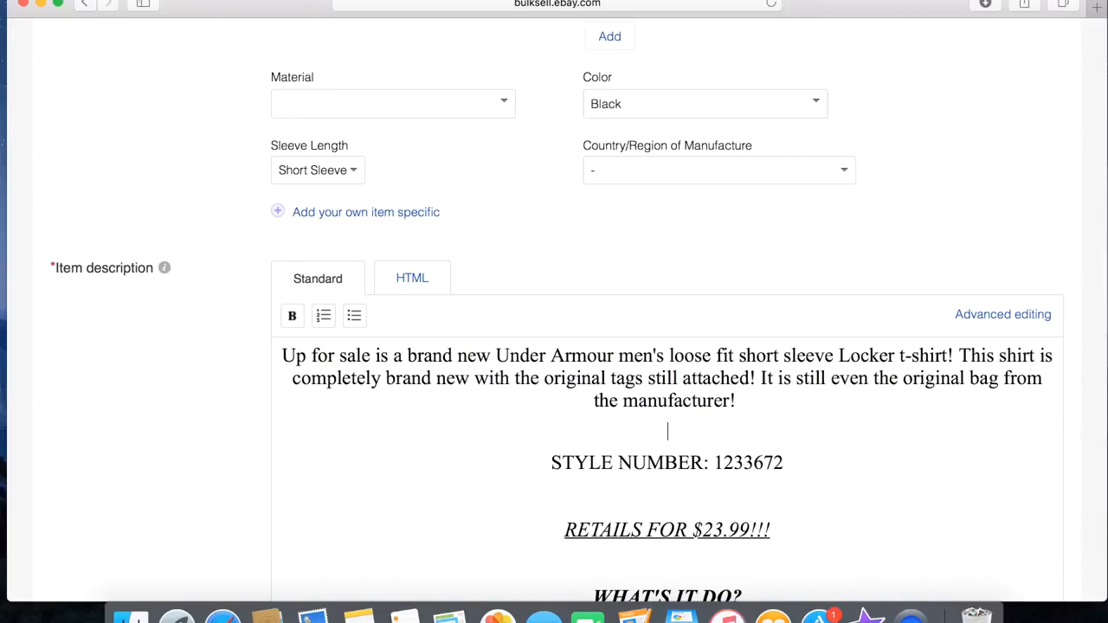
{"action": "type", "text": "The"}
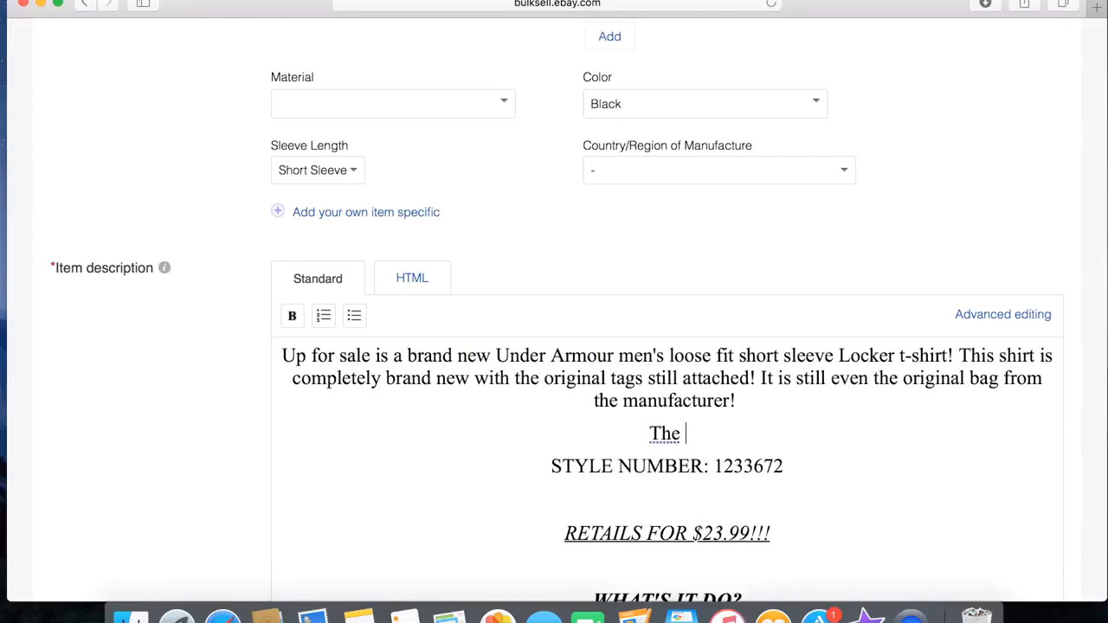
{"action": "key", "text": "BackSpace"}
{"action": "key", "text": "BackSpace"}
{"action": "key", "text": "BackSpace"}
{"action": "key", "text": "BackSpace"}
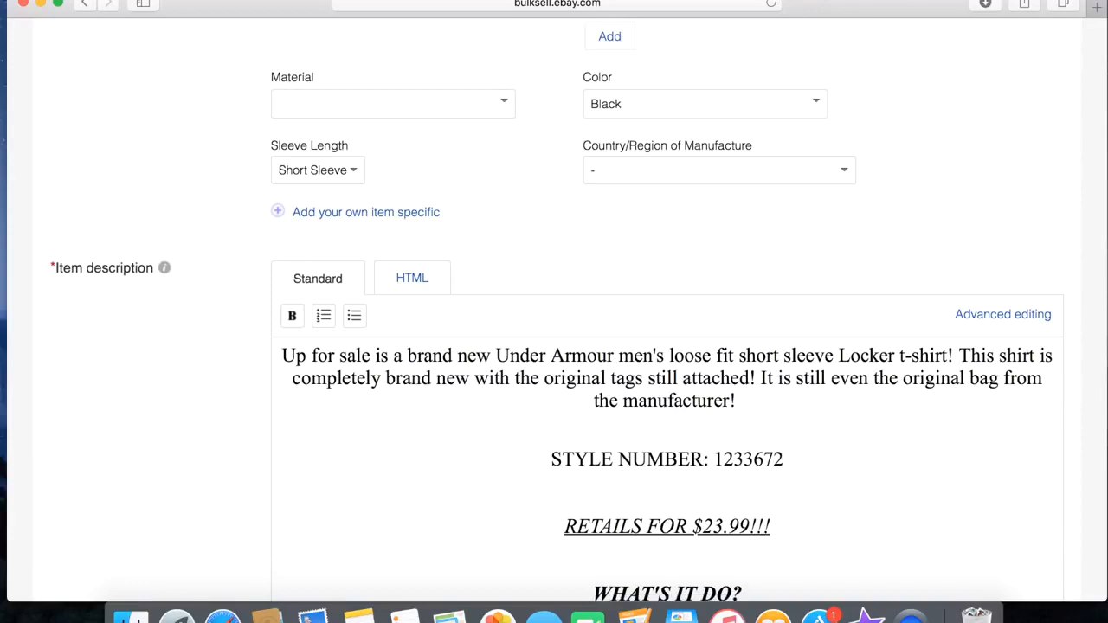
{"action": "type", "text": "This shirt is a men"}
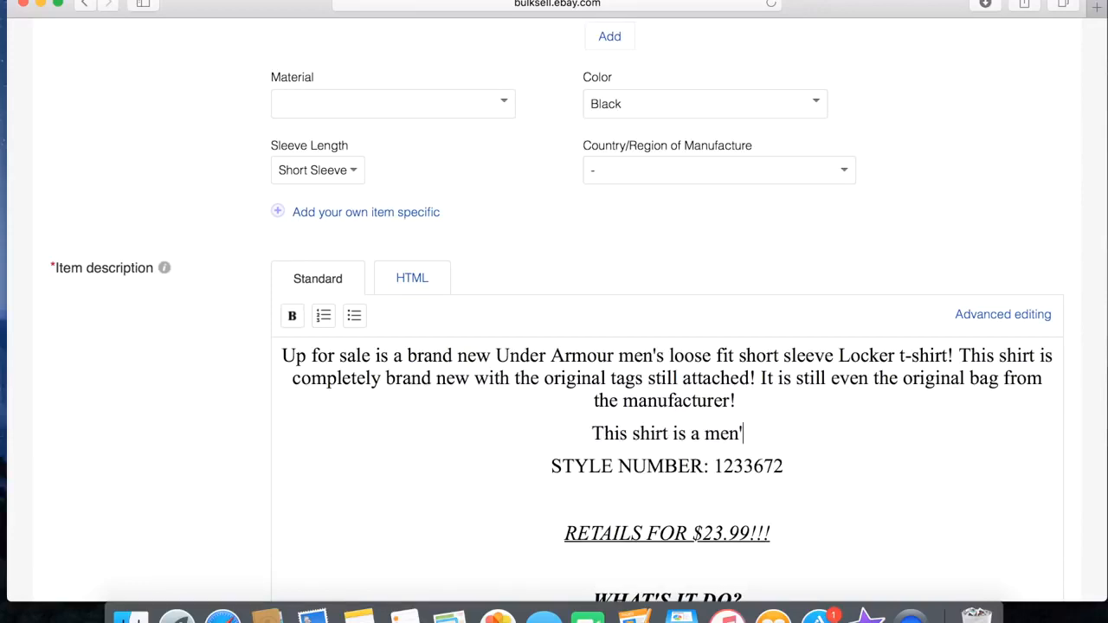
{"action": "type", "text": ", and is back"}
{"action": "key", "text": "BackSpace"}
{"action": "key", "text": "BackSpace"}
{"action": "key", "text": "BackSpace"}
{"action": "key", "text": "BackSpace"}
{"action": "type", "text": "lack in color."}
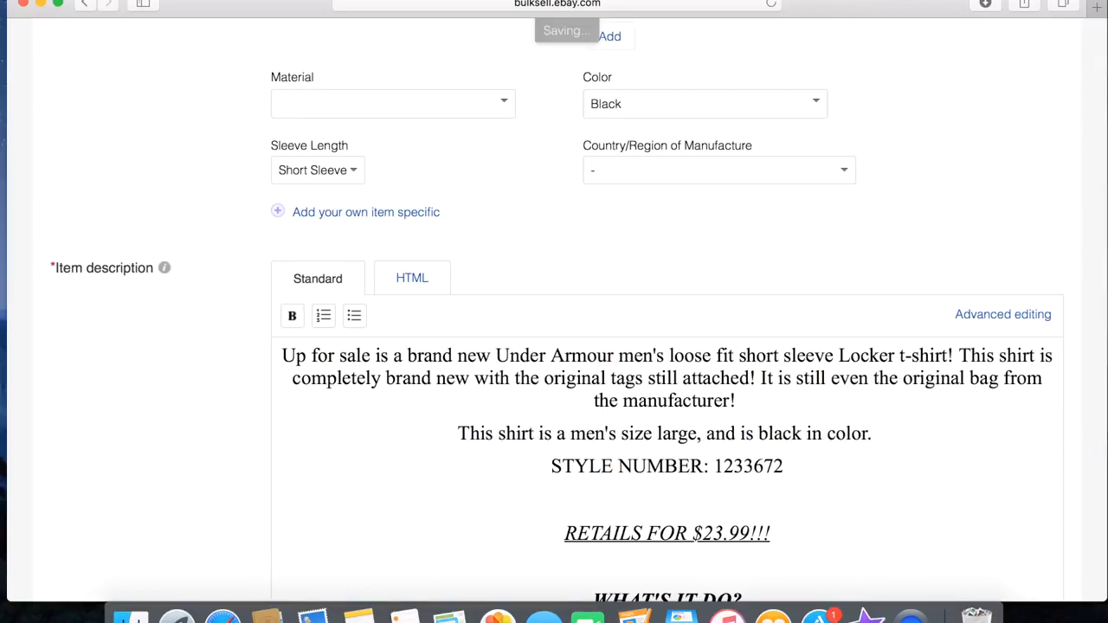
Review the item description's style number, retail price, "What's it do?" text and fundamentals list down to the material
{"action": "scroll", "coordinate": [575, 331], "scroll_direction": "down", "scroll_amount": 5}
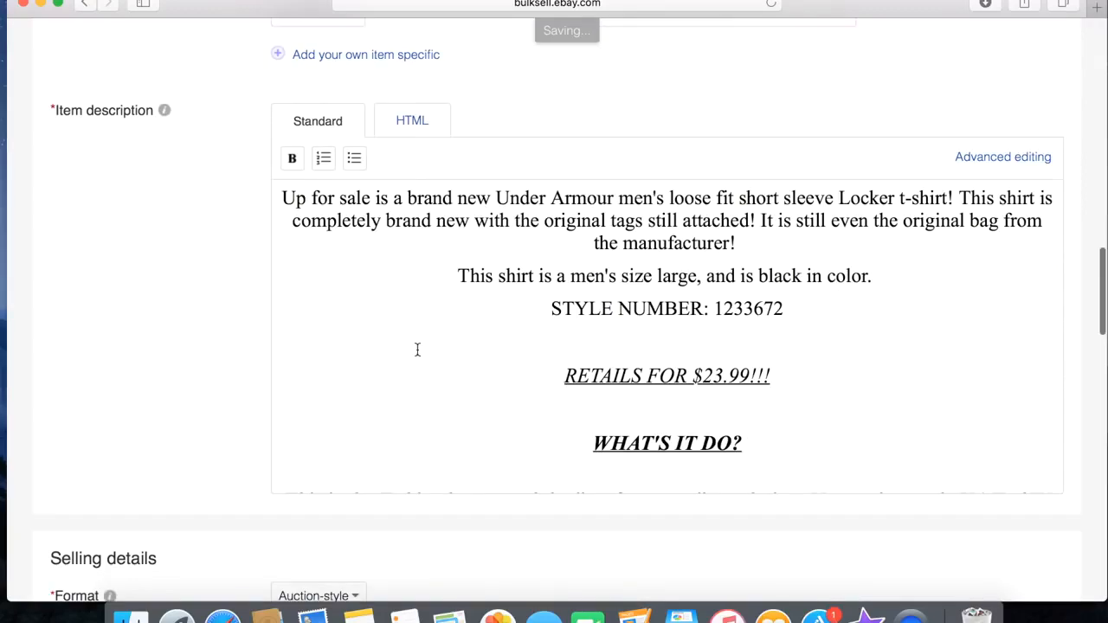
{"action": "scroll", "coordinate": [417, 349], "scroll_direction": "down", "scroll_amount": 10}
{"action": "scroll", "coordinate": [416, 349], "scroll_direction": "up", "scroll_amount": 3}
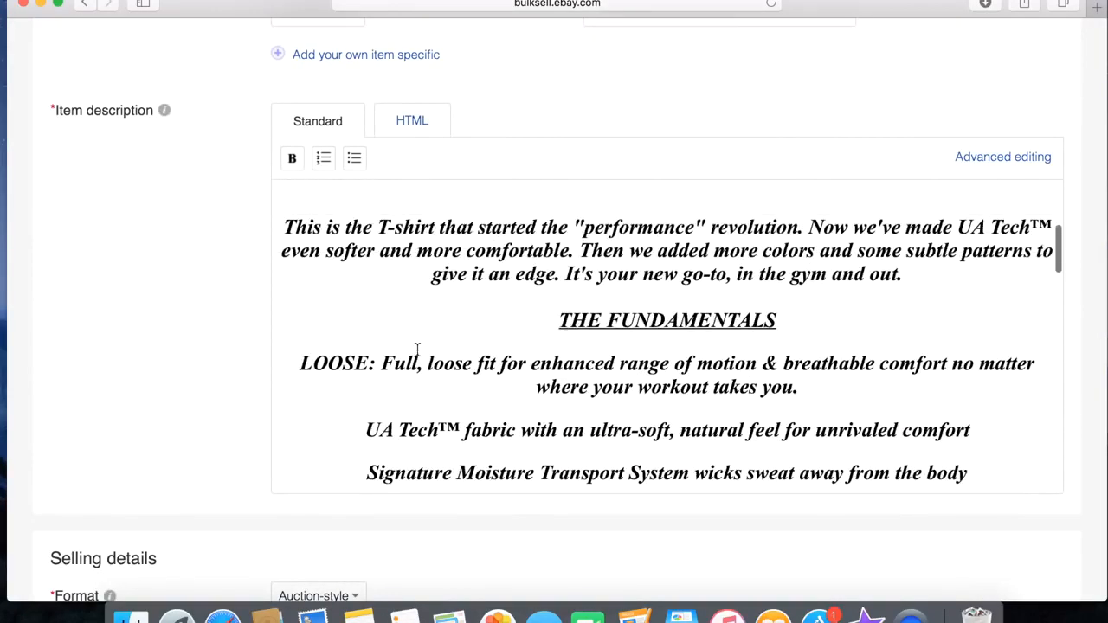
{"action": "scroll", "coordinate": [416, 349], "scroll_direction": "up", "scroll_amount": 2}
{"action": "scroll", "coordinate": [417, 349], "scroll_direction": "up", "scroll_amount": 1}
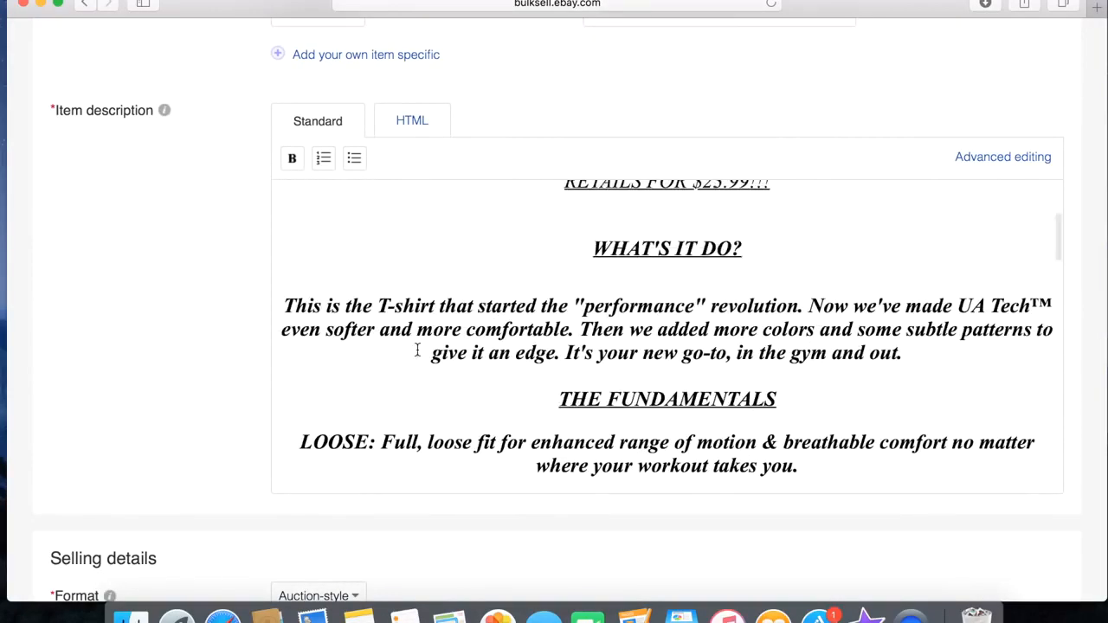
{"action": "scroll", "coordinate": [483, 371], "scroll_direction": "up", "scroll_amount": 3}
{"action": "scroll", "coordinate": [483, 370], "scroll_direction": "up", "scroll_amount": 1}
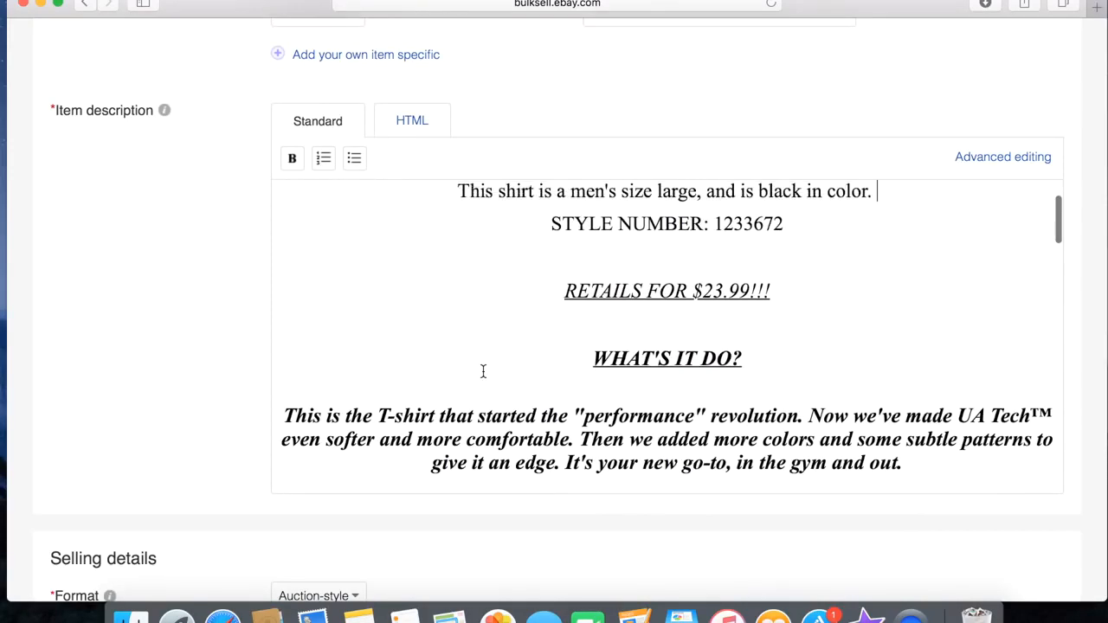
{"action": "scroll", "coordinate": [586, 356], "scroll_direction": "down", "scroll_amount": 2}
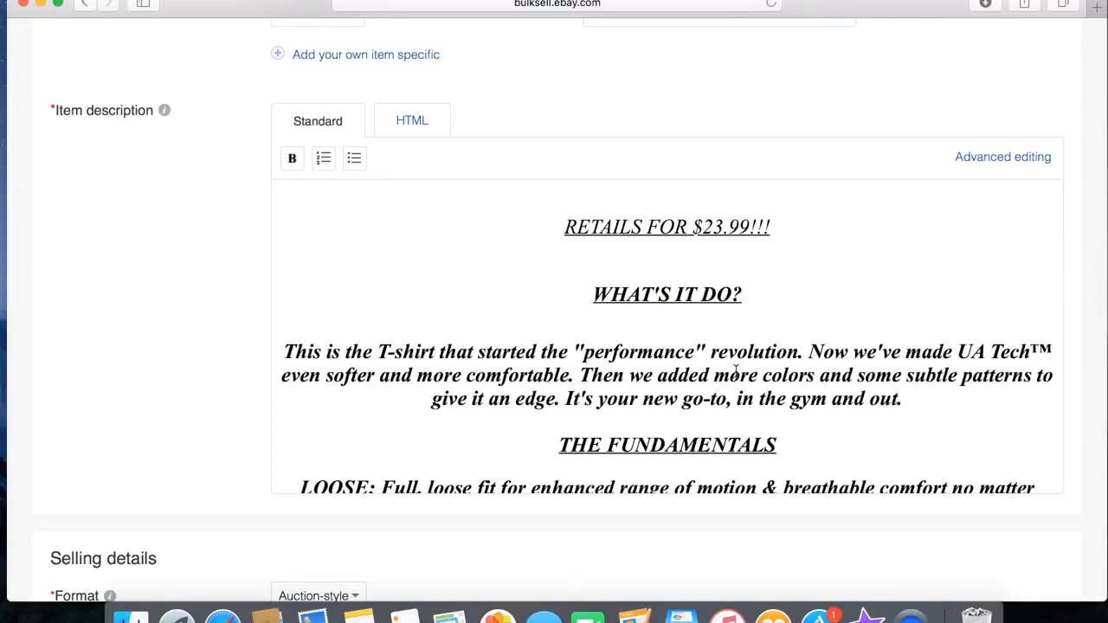
{"action": "scroll", "coordinate": [707, 395], "scroll_direction": "down", "scroll_amount": 3}
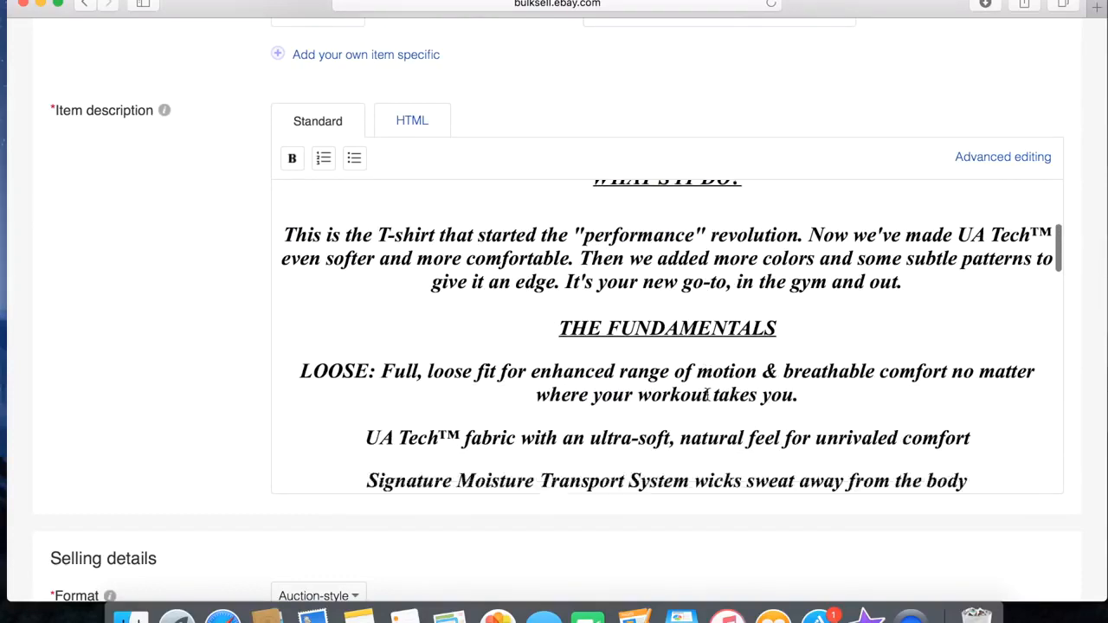
{"action": "scroll", "coordinate": [707, 394], "scroll_direction": "down", "scroll_amount": 3}
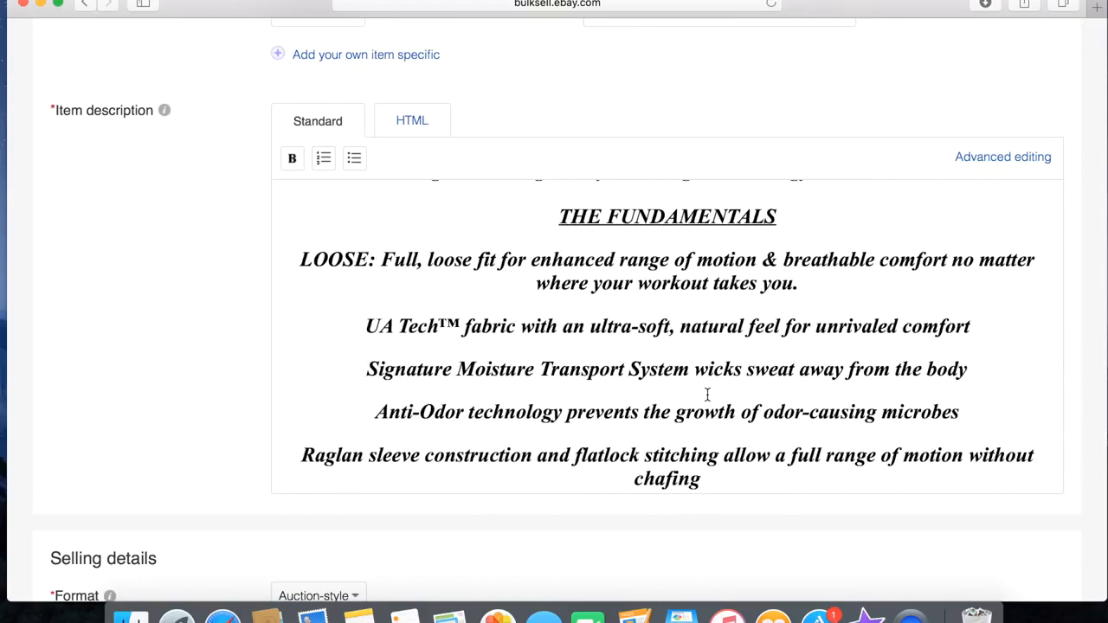
{"action": "scroll", "coordinate": [707, 395], "scroll_direction": "down", "scroll_amount": 4}
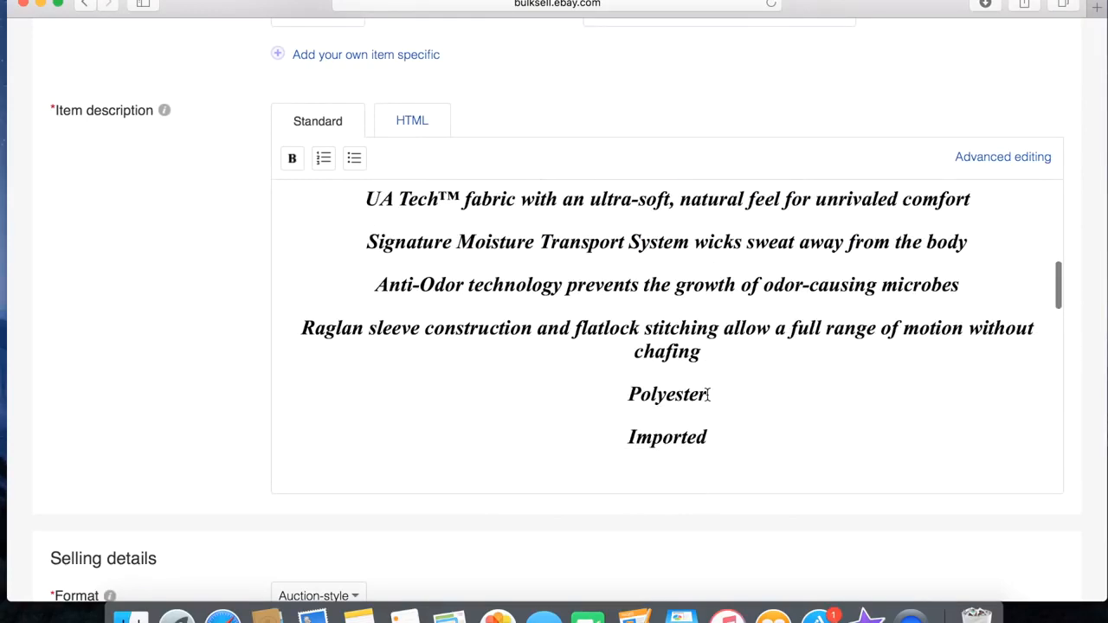
{"action": "scroll", "coordinate": [707, 395], "scroll_direction": "up", "scroll_amount": 8}
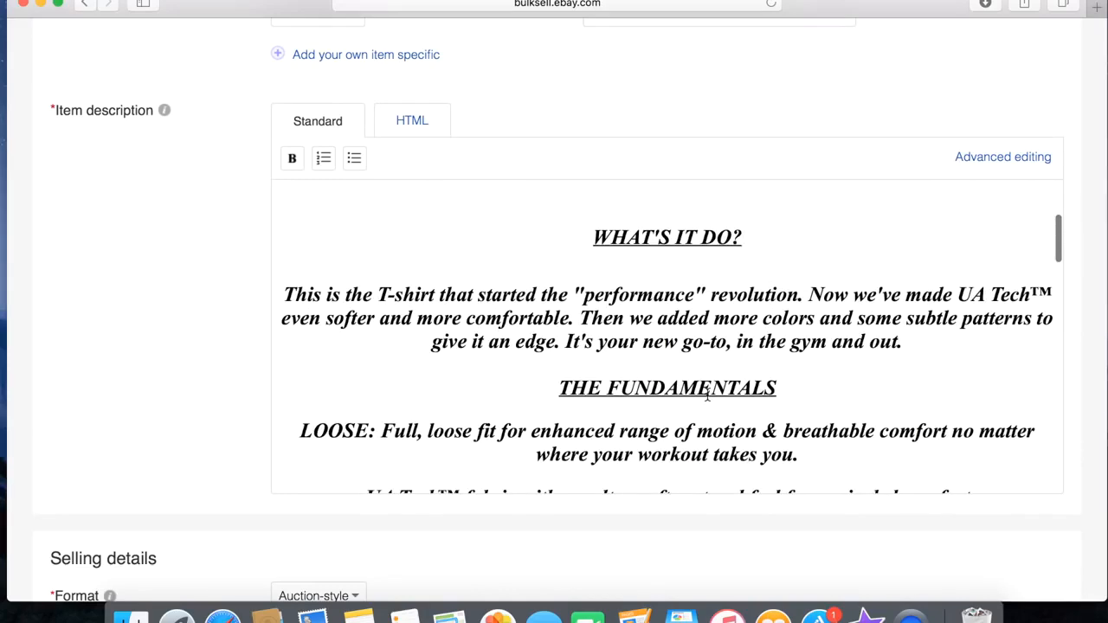
Examine the description's size chart and its shipping, payment and returns sections, then recheck the opening text and view the selling details
{"action": "scroll", "coordinate": [707, 394], "scroll_direction": "down", "scroll_amount": 12}
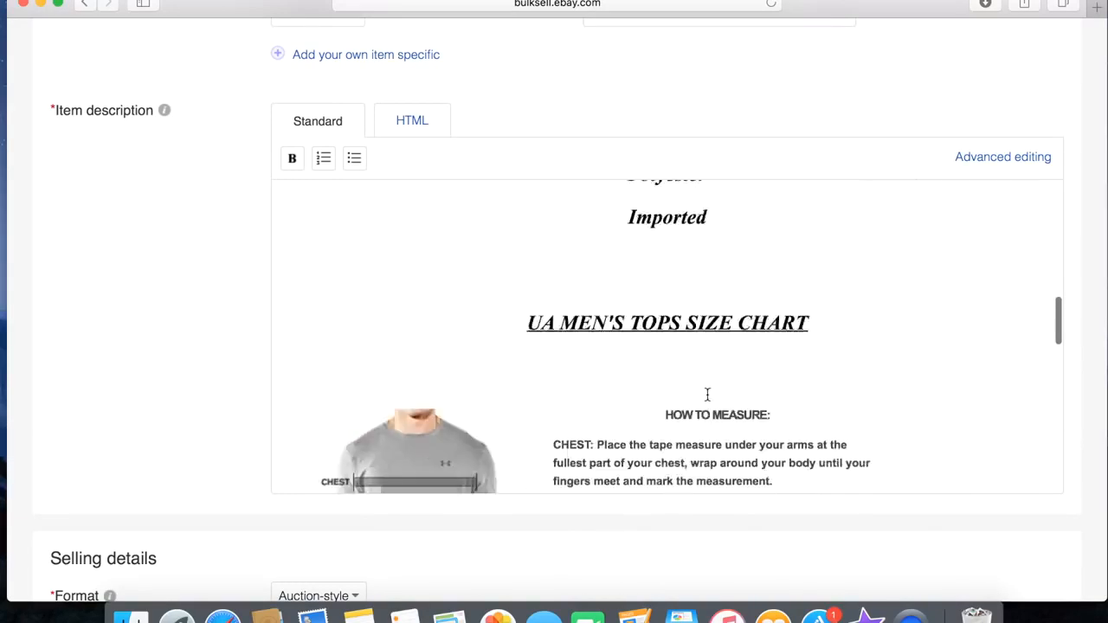
{"action": "scroll", "coordinate": [707, 395], "scroll_direction": "down", "scroll_amount": 4}
{"action": "scroll", "coordinate": [708, 403], "scroll_direction": "up", "scroll_amount": 2}
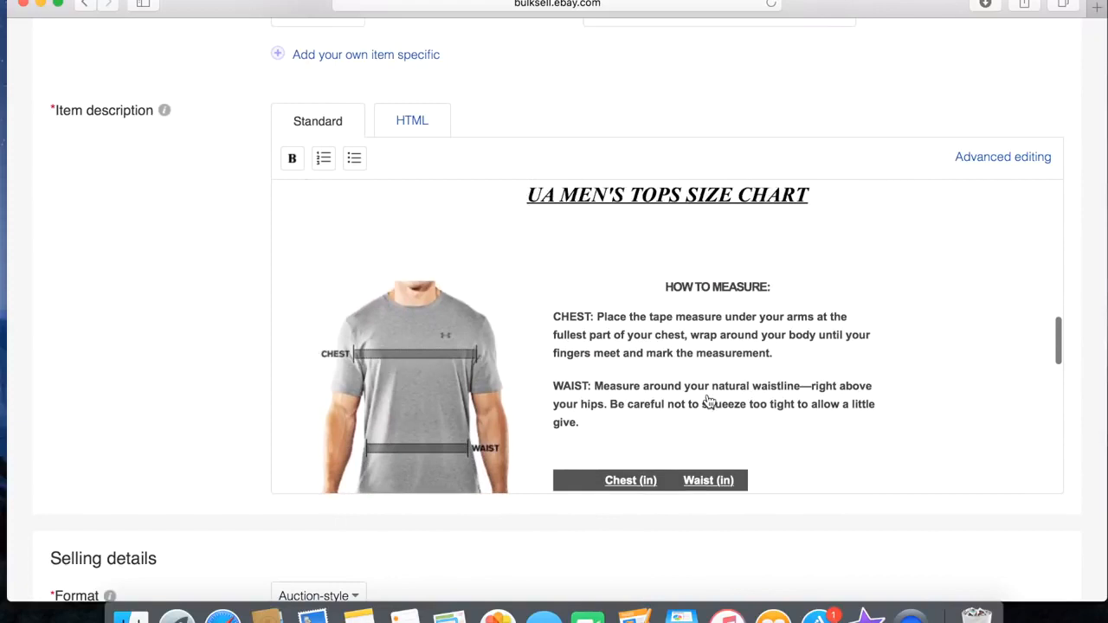
{"action": "scroll", "coordinate": [708, 402], "scroll_direction": "down", "scroll_amount": 8}
{"action": "scroll", "coordinate": [708, 395], "scroll_direction": "down", "scroll_amount": 1}
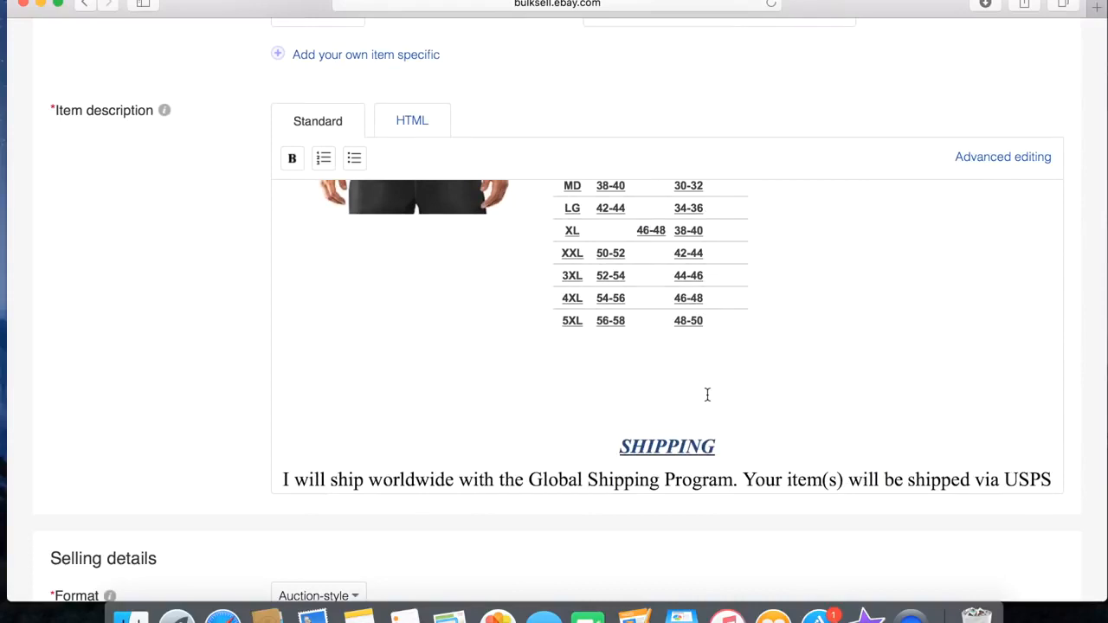
{"action": "scroll", "coordinate": [707, 395], "scroll_direction": "down", "scroll_amount": 5}
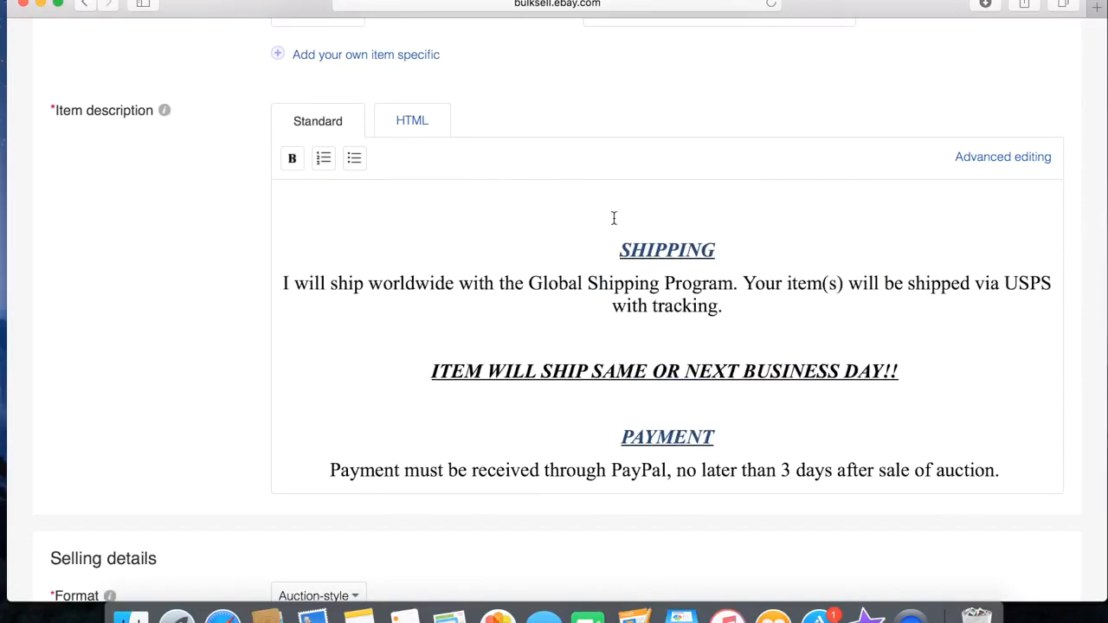
{"action": "scroll", "coordinate": [755, 386], "scroll_direction": "down", "scroll_amount": 1}
{"action": "scroll", "coordinate": [755, 386], "scroll_direction": "down", "scroll_amount": 3}
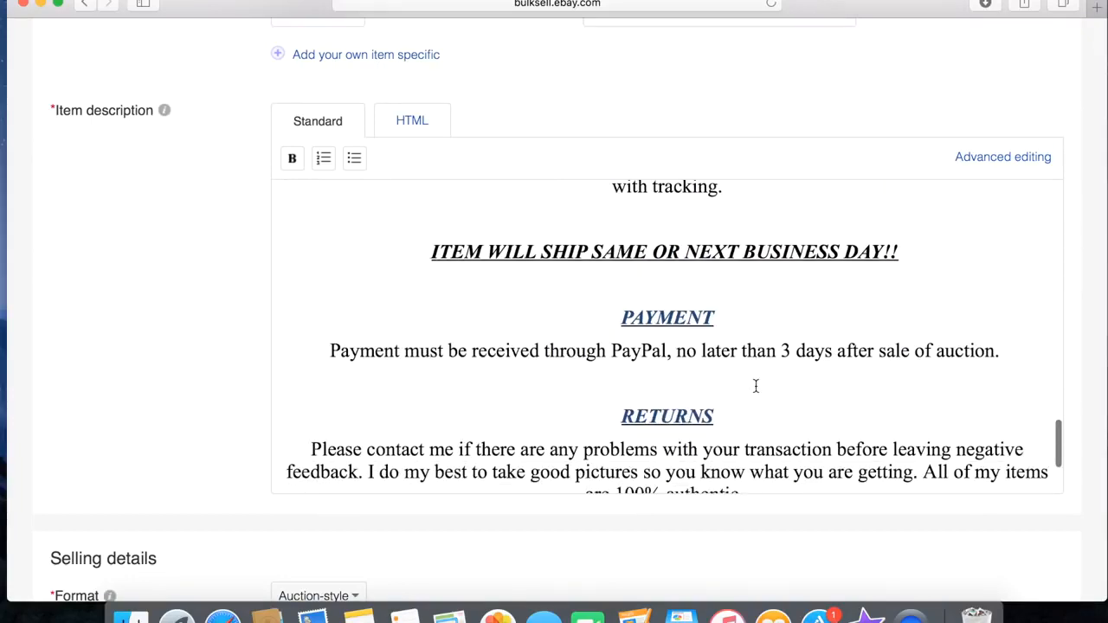
{"action": "scroll", "coordinate": [745, 421], "scroll_direction": "down", "scroll_amount": 5}
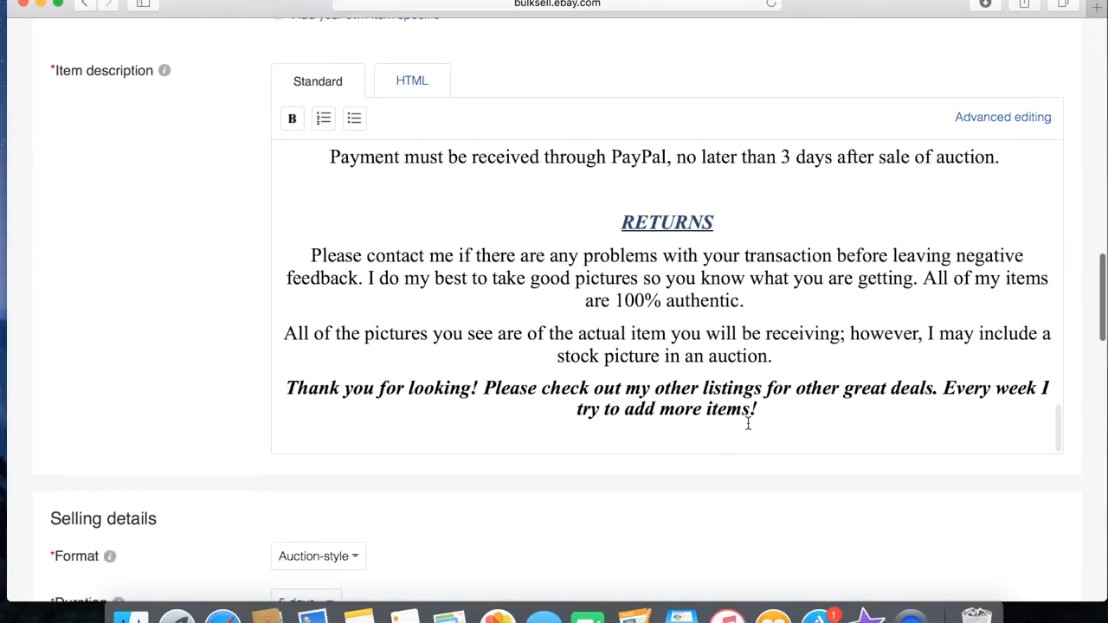
{"action": "scroll", "coordinate": [747, 422], "scroll_direction": "up", "scroll_amount": 3}
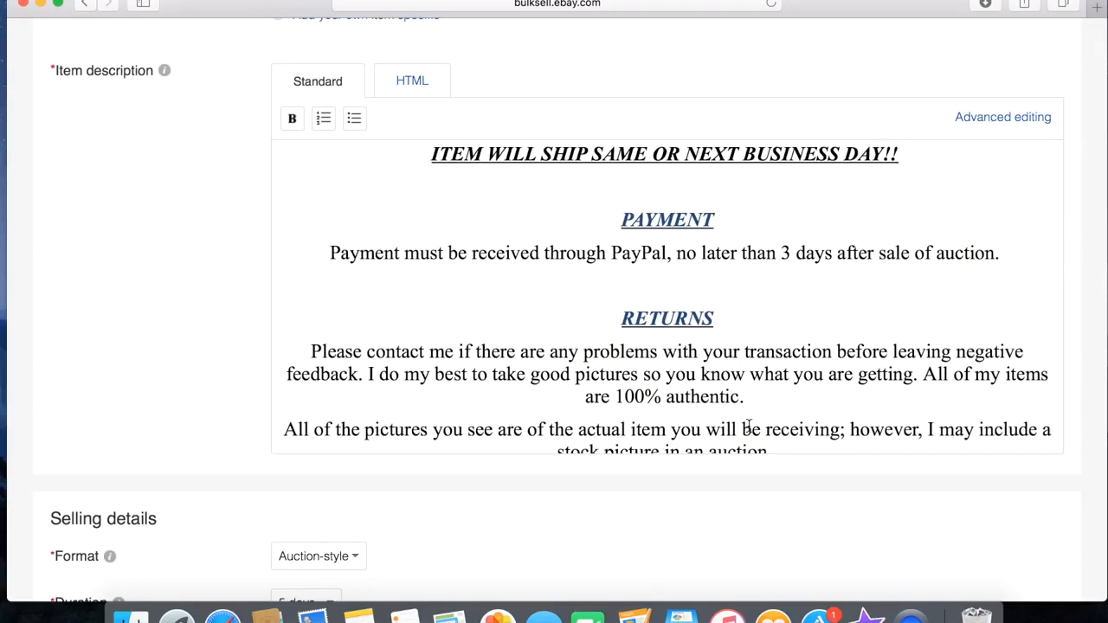
{"action": "scroll", "coordinate": [749, 426], "scroll_direction": "up", "scroll_amount": 3}
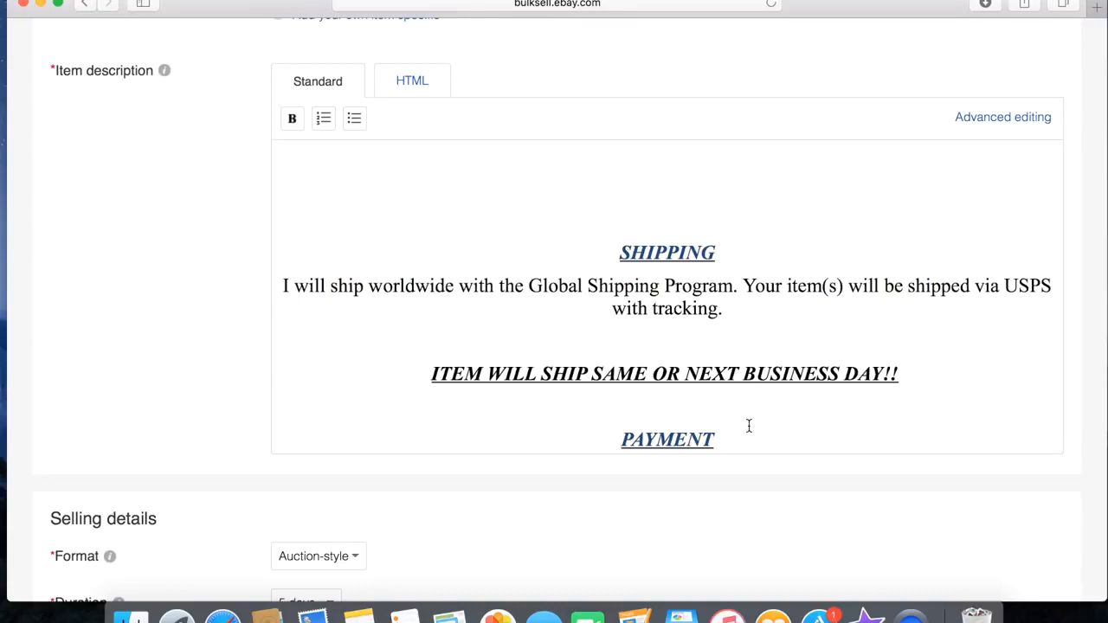
{"action": "scroll", "coordinate": [607, 324], "scroll_direction": "up", "scroll_amount": 5}
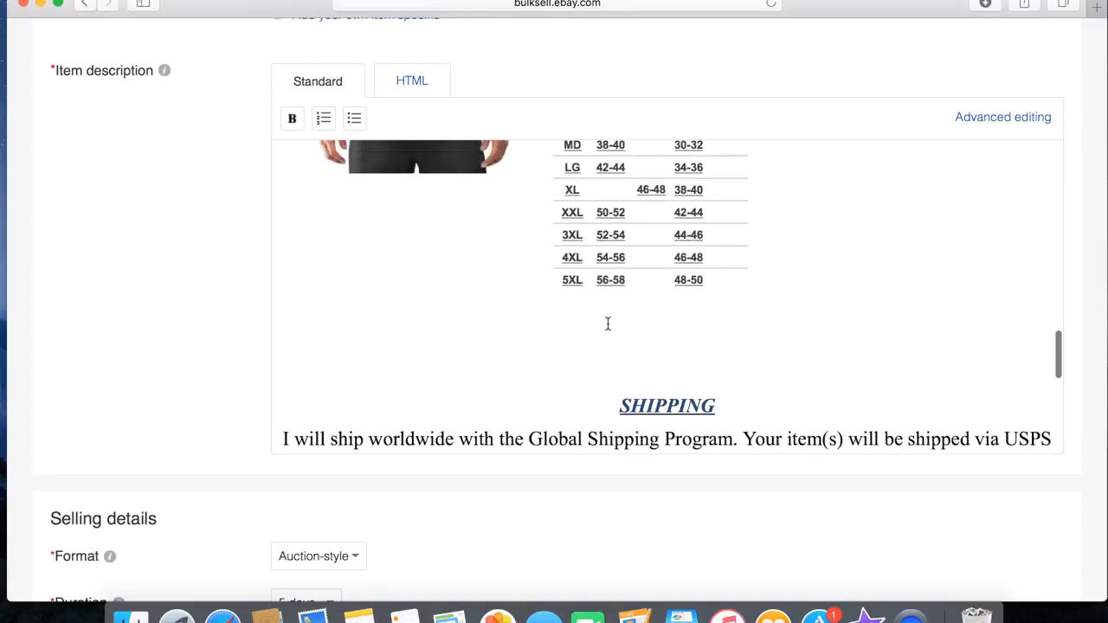
{"action": "scroll", "coordinate": [608, 323], "scroll_direction": "up", "scroll_amount": 10}
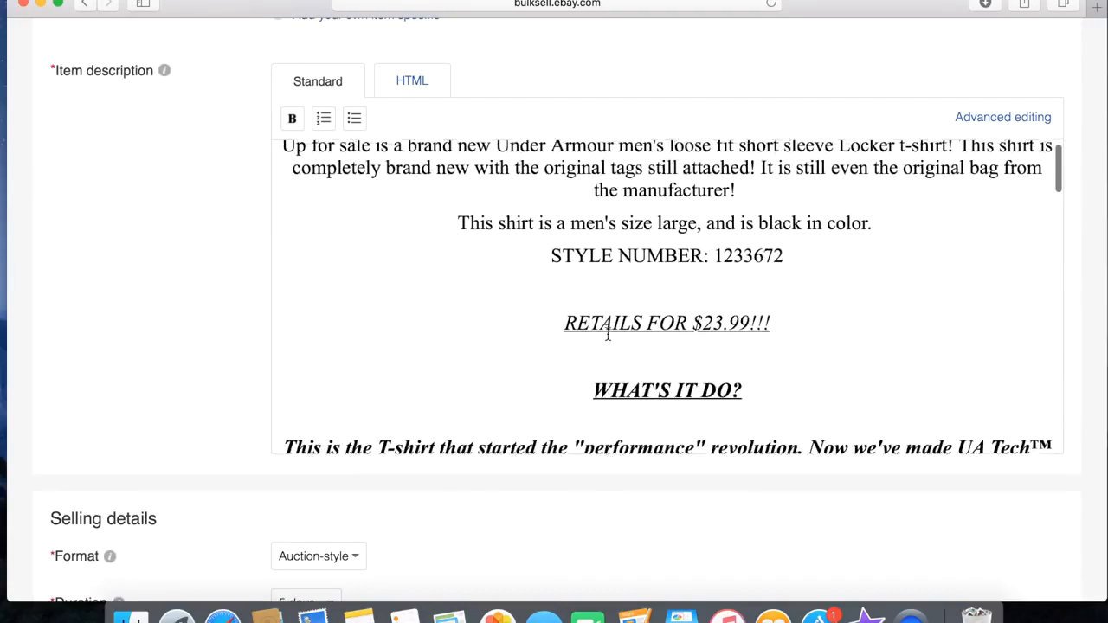
{"action": "scroll", "coordinate": [608, 339], "scroll_direction": "down", "scroll_amount": 10}
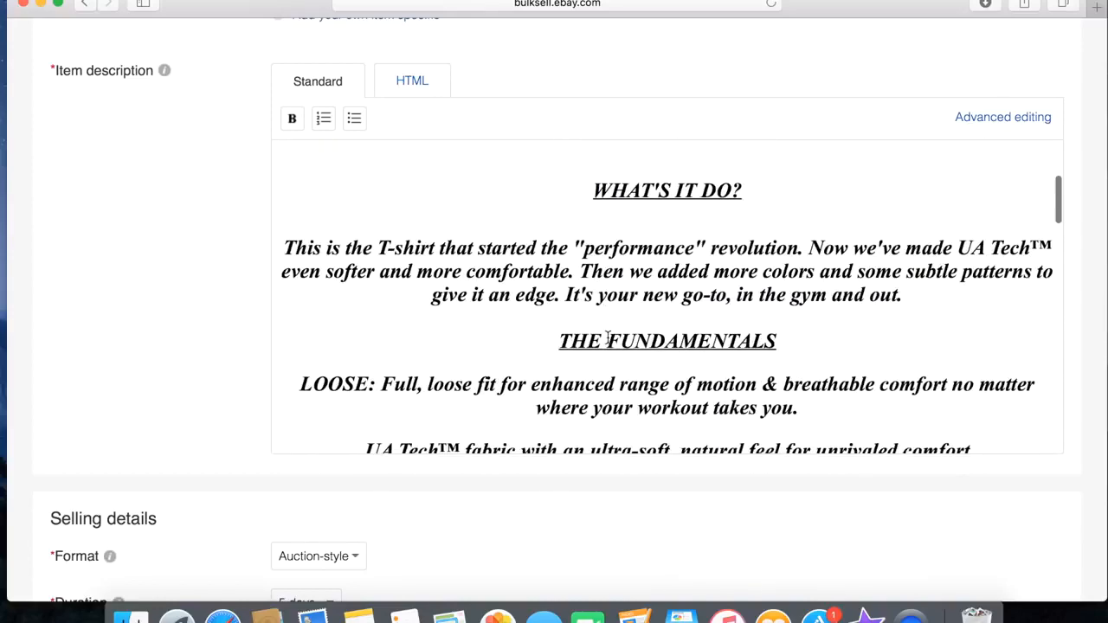
{"action": "scroll", "coordinate": [608, 339], "scroll_direction": "down", "scroll_amount": 10}
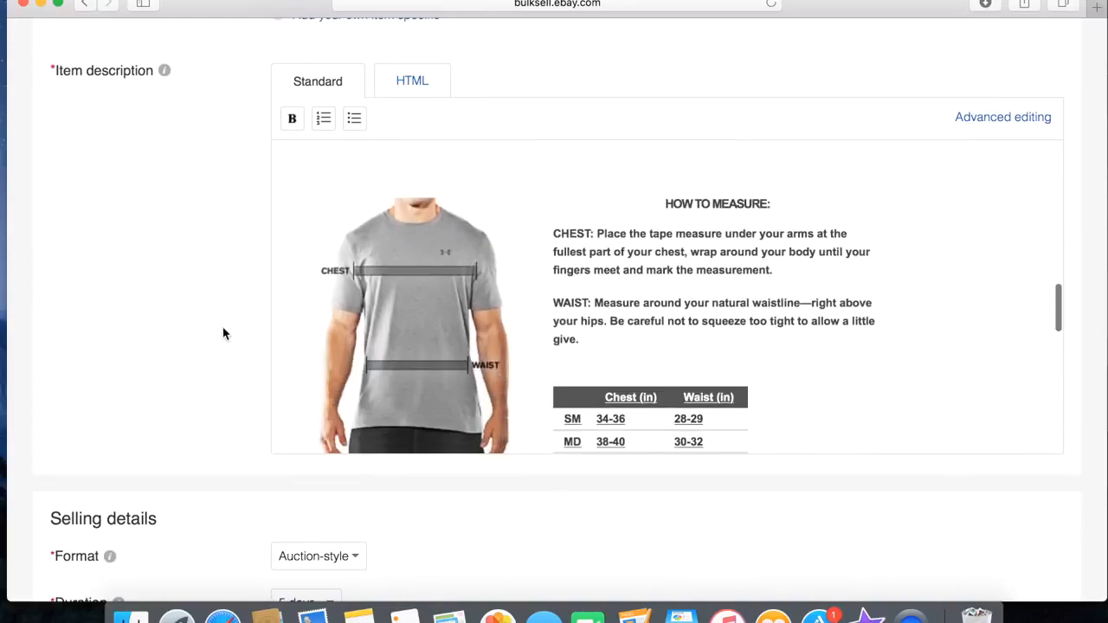
{"action": "scroll", "coordinate": [222, 333], "scroll_direction": "down", "scroll_amount": 5}
{"action": "scroll", "coordinate": [223, 334], "scroll_direction": "down", "scroll_amount": 1}
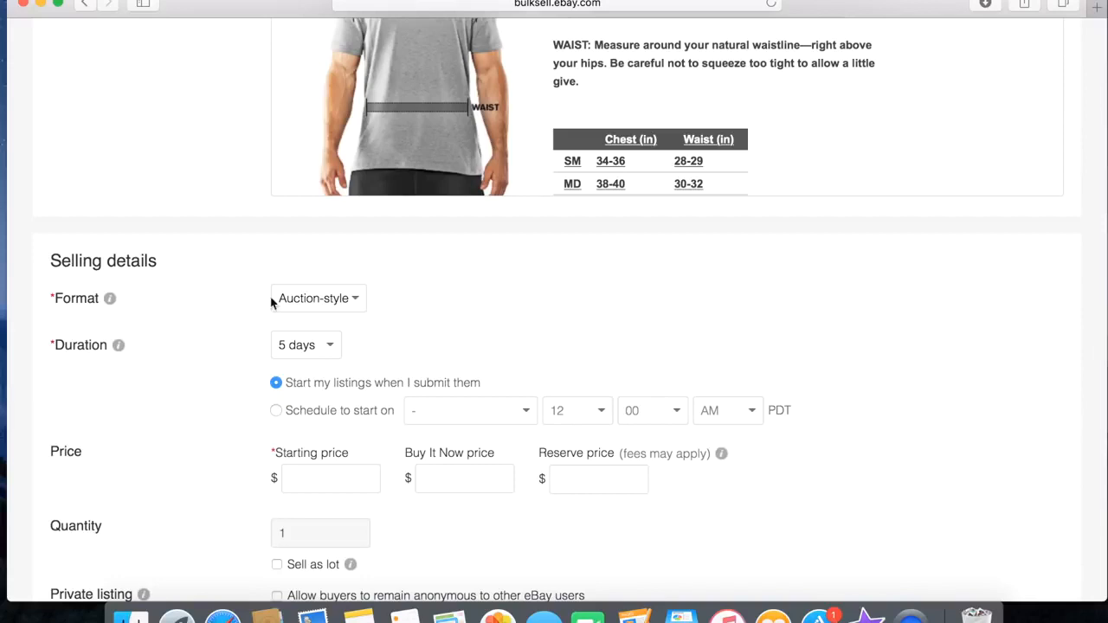
{"action": "left_click", "coordinate": [325, 296]}
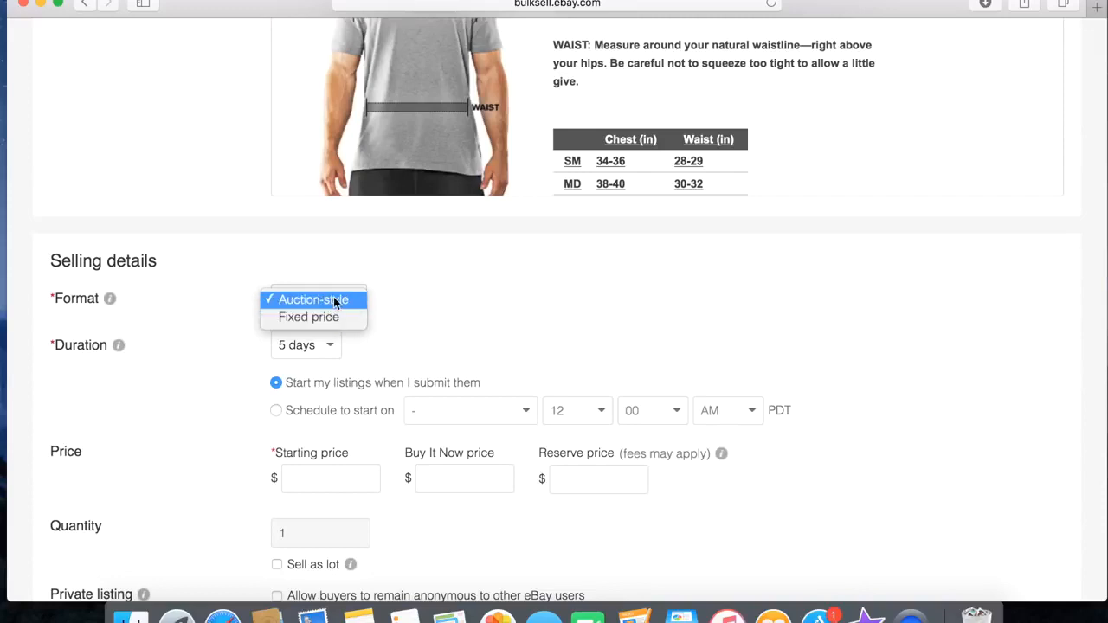
{"action": "left_click", "coordinate": [337, 299]}
{"action": "scroll", "coordinate": [425, 338], "scroll_direction": "down", "scroll_amount": 1}
{"action": "left_click", "coordinate": [322, 432]}
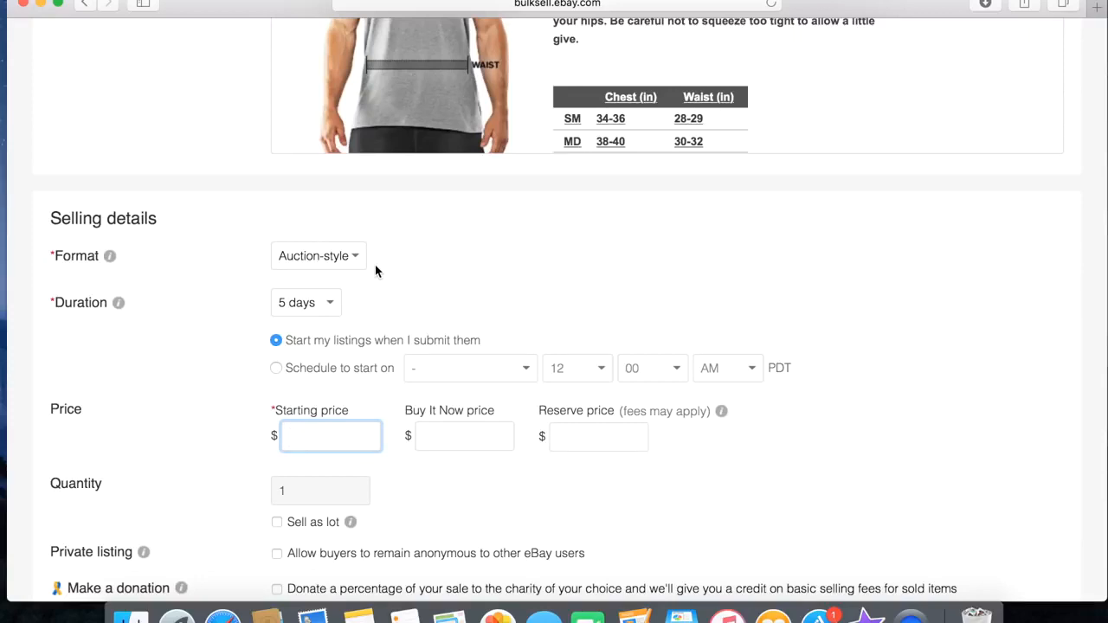
Change the listing format to Fixed price and set the Buy It Now price to 12.99
{"action": "left_click", "coordinate": [349, 258]}
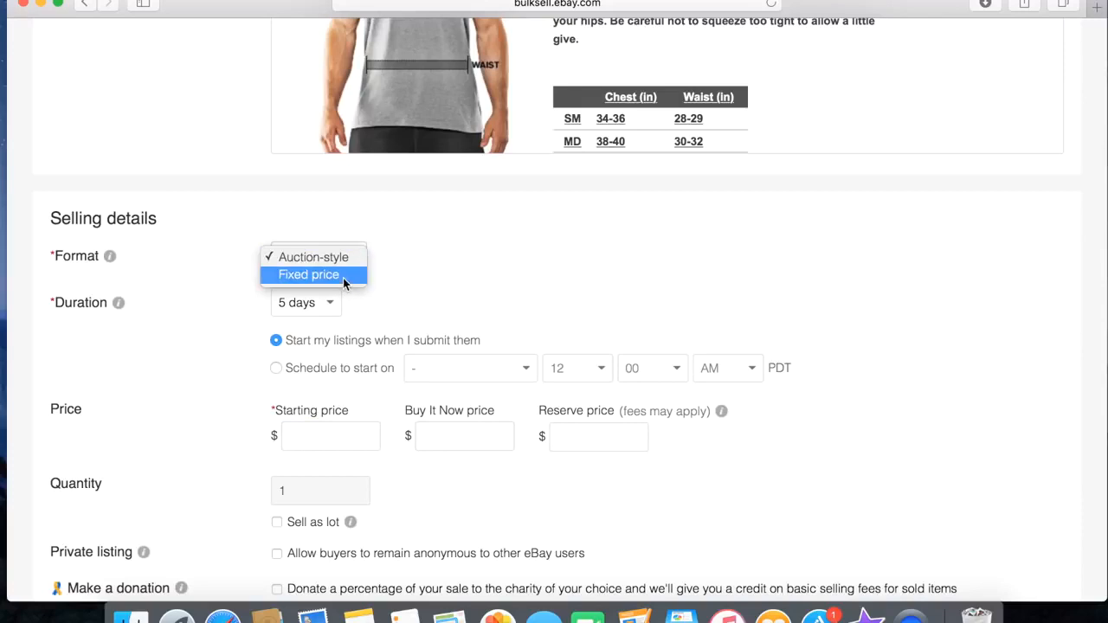
{"action": "left_click", "coordinate": [341, 275]}
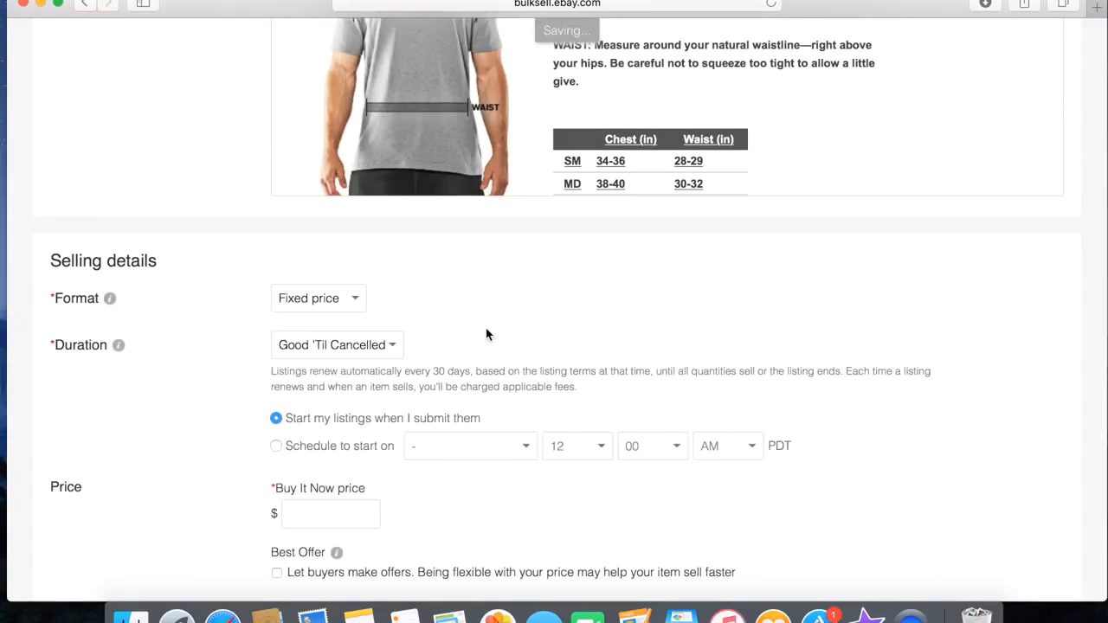
{"action": "scroll", "coordinate": [452, 388], "scroll_direction": "down", "scroll_amount": 2}
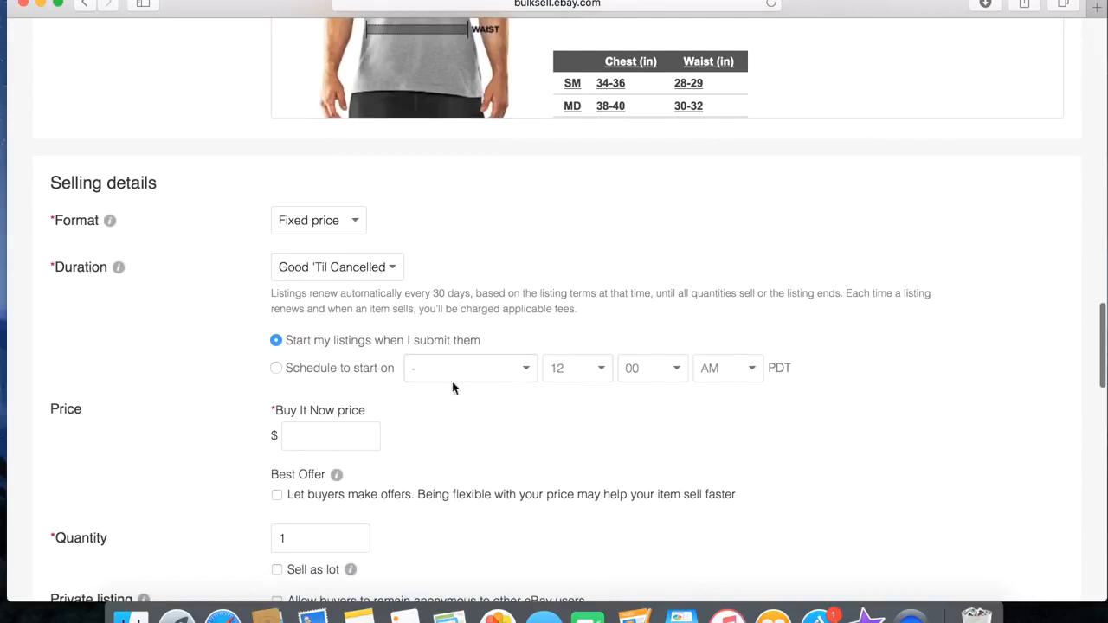
{"action": "left_click", "coordinate": [356, 430]}
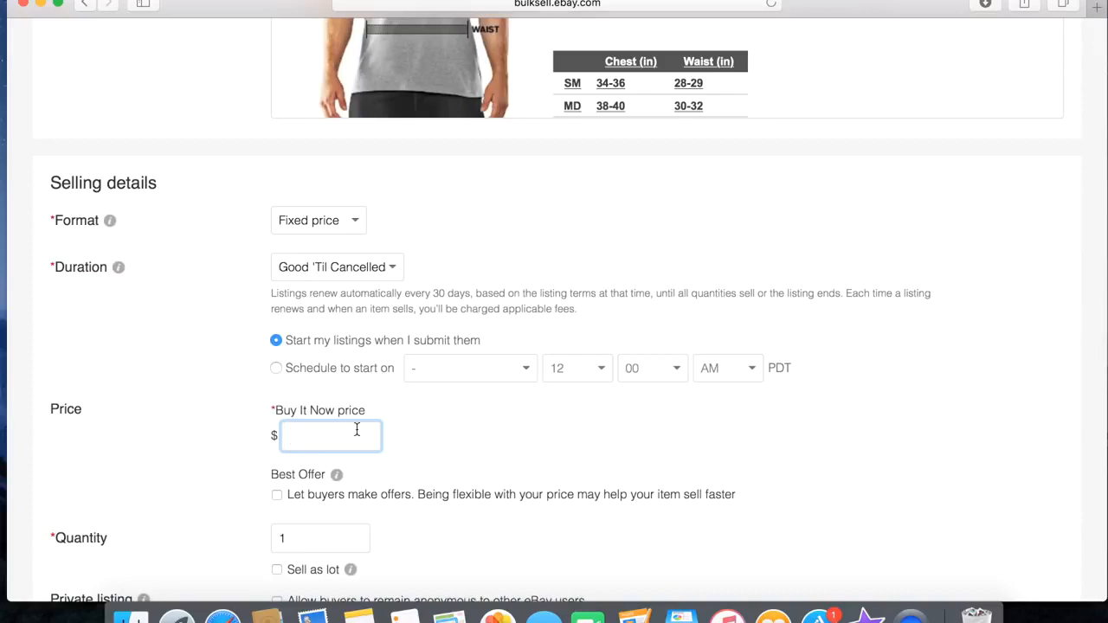
{"action": "type", "text": "12.99"}
{"action": "left_click", "coordinate": [482, 457]}
Turn on the Best Offer option that lets buyers make offers, and turn it off again
{"action": "scroll", "coordinate": [483, 457], "scroll_direction": "down", "scroll_amount": 3}
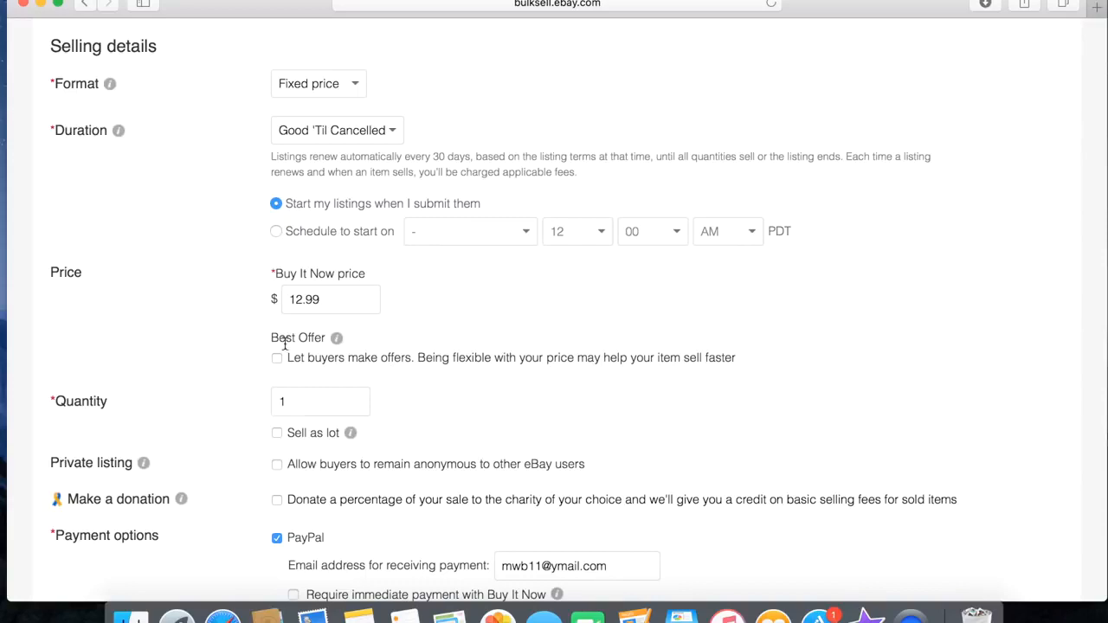
{"action": "left_click_drag", "start_coordinate": [280, 341], "coordinate": [309, 341]}
{"action": "left_click", "coordinate": [309, 341]}
{"action": "left_click", "coordinate": [276, 357]}
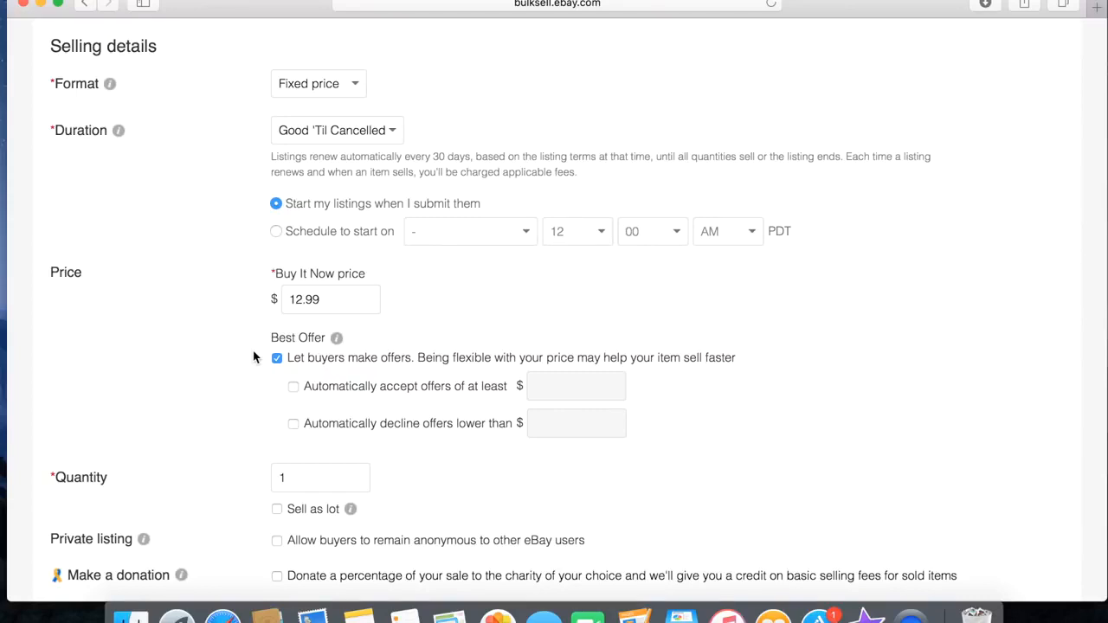
{"action": "left_click", "coordinate": [277, 365]}
Examine the quantity, private listing, donation, payment, sales tax and return options in the selling details
{"action": "scroll", "coordinate": [260, 389], "scroll_direction": "down", "scroll_amount": 3}
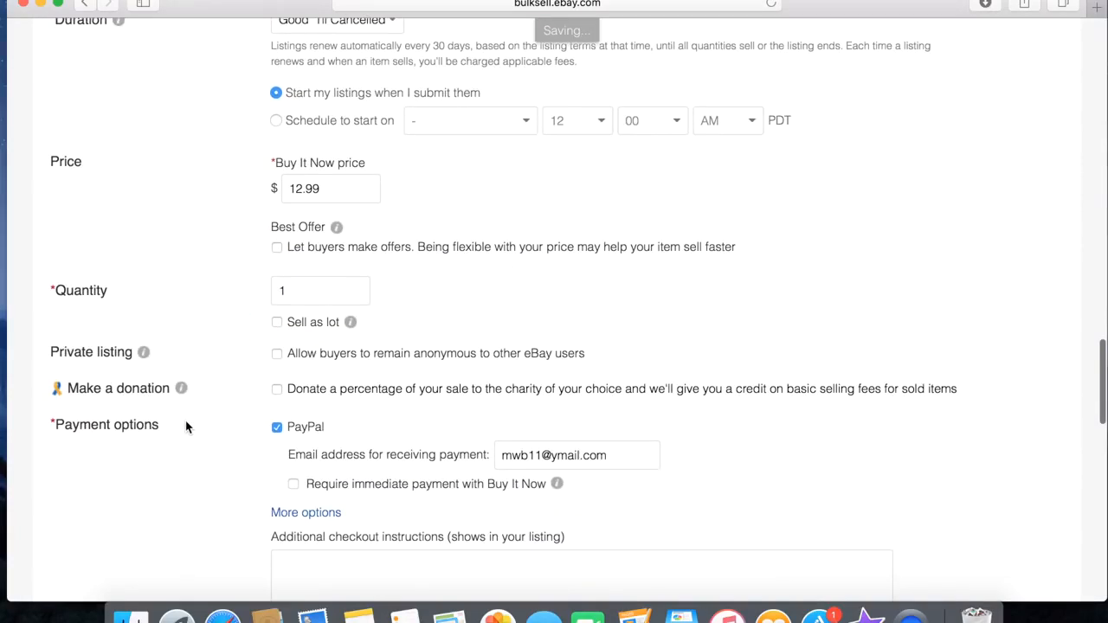
{"action": "left_click", "coordinate": [295, 289]}
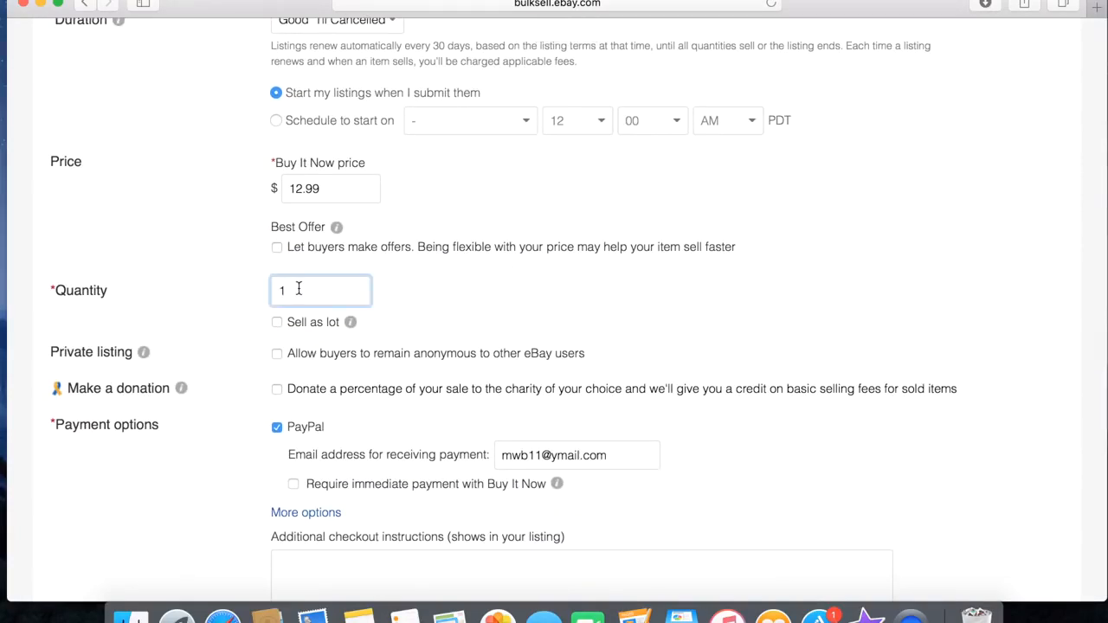
{"action": "left_click", "coordinate": [444, 330]}
{"action": "scroll", "coordinate": [444, 330], "scroll_direction": "down", "scroll_amount": 2}
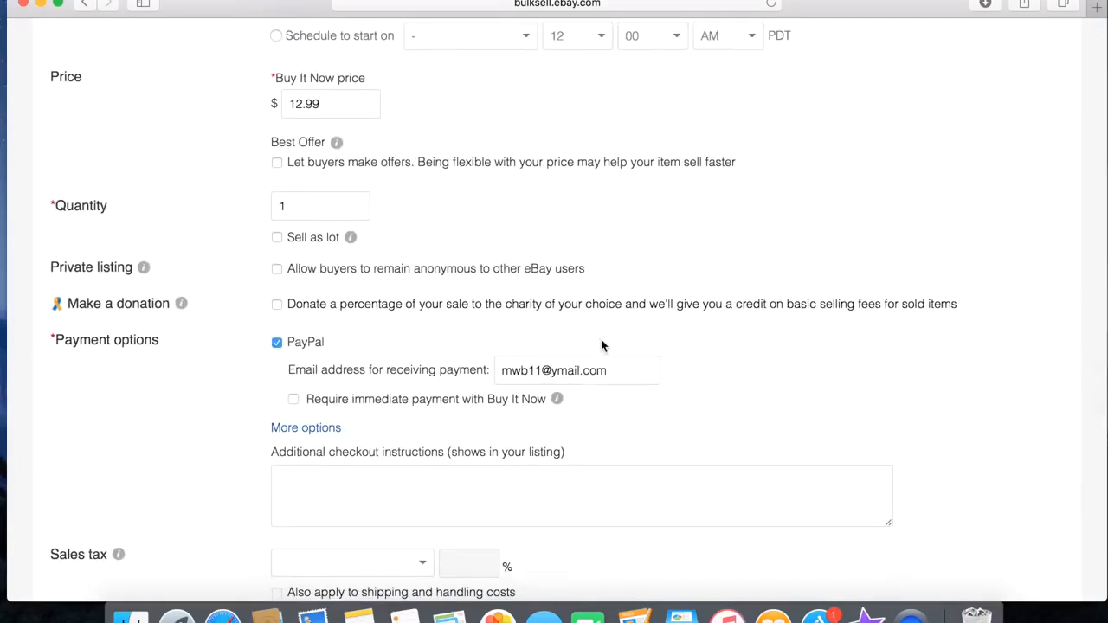
{"action": "scroll", "coordinate": [603, 346], "scroll_direction": "up", "scroll_amount": 1}
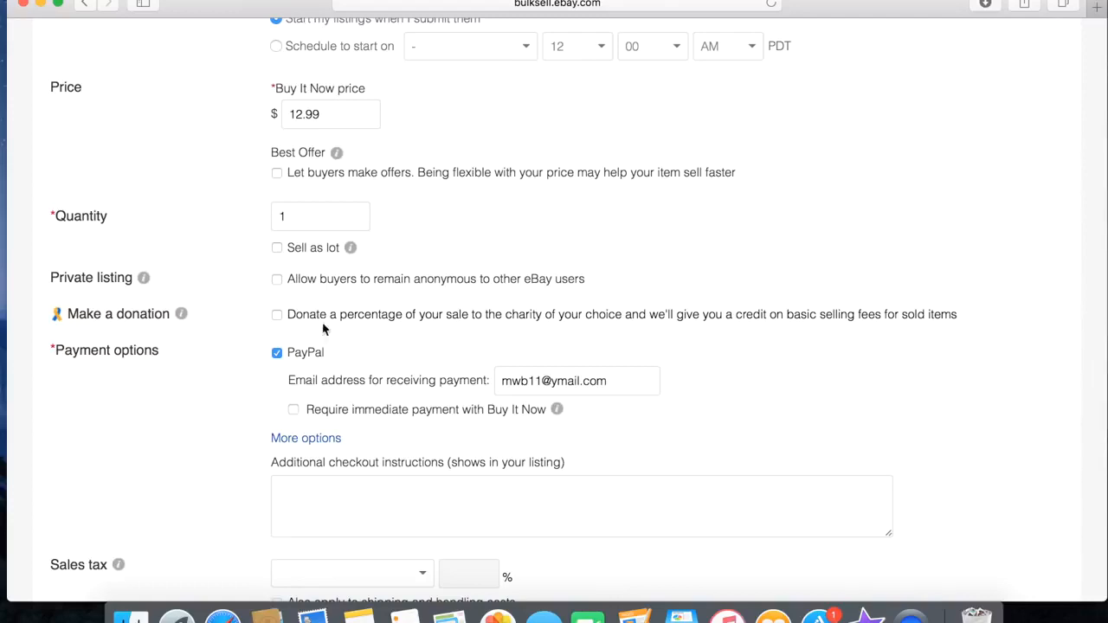
{"action": "scroll", "coordinate": [450, 478], "scroll_direction": "down", "scroll_amount": 5}
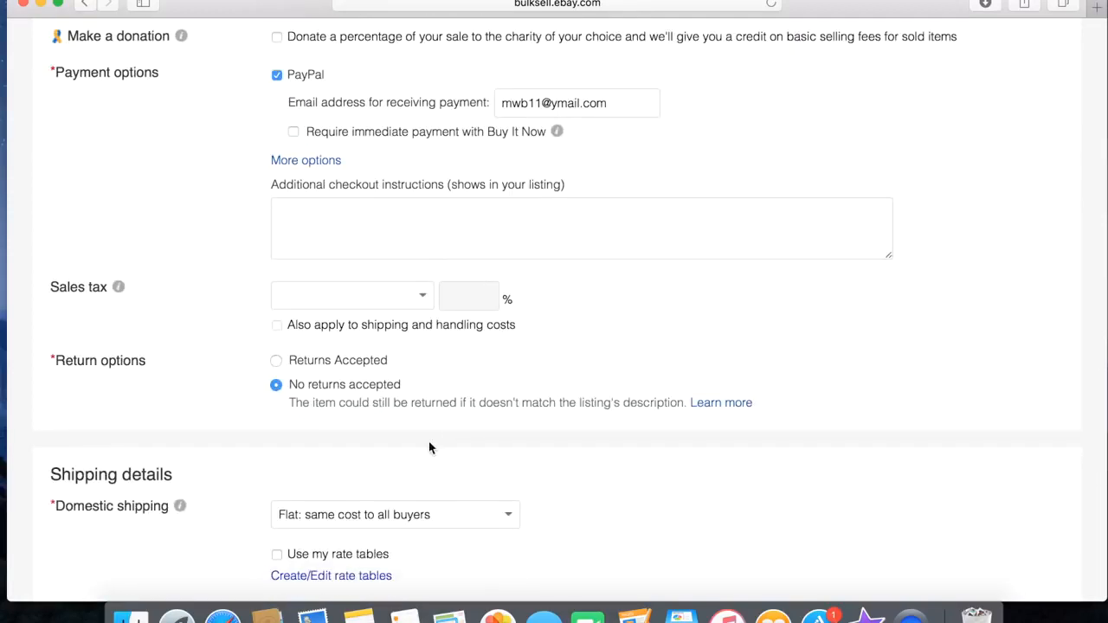
{"action": "scroll", "coordinate": [376, 325], "scroll_direction": "up", "scroll_amount": 1}
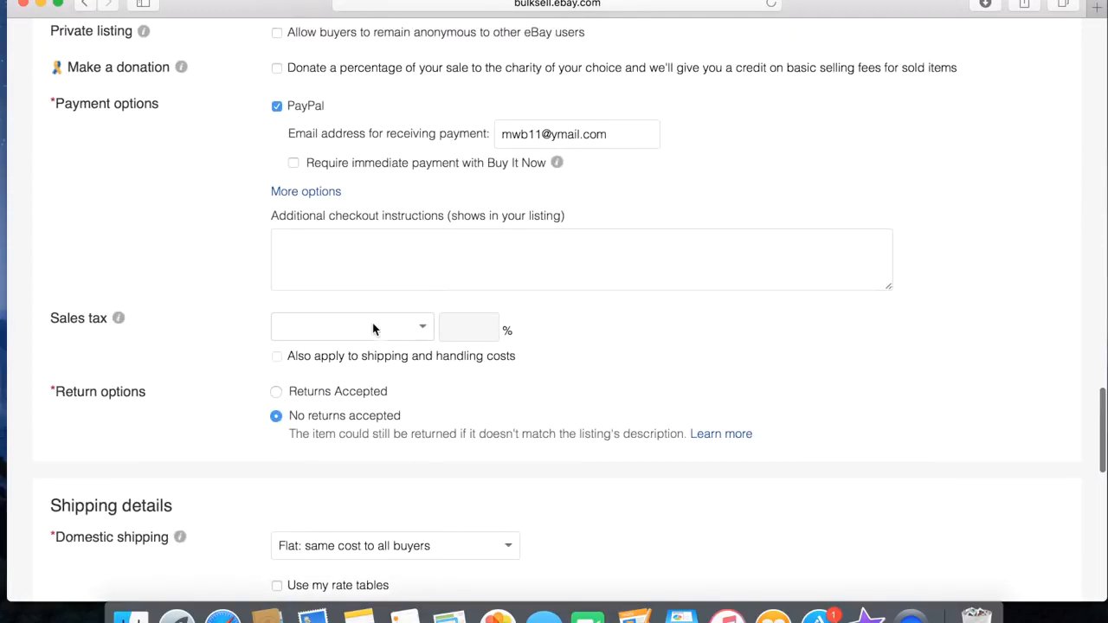
{"action": "scroll", "coordinate": [376, 324], "scroll_direction": "down", "scroll_amount": 2}
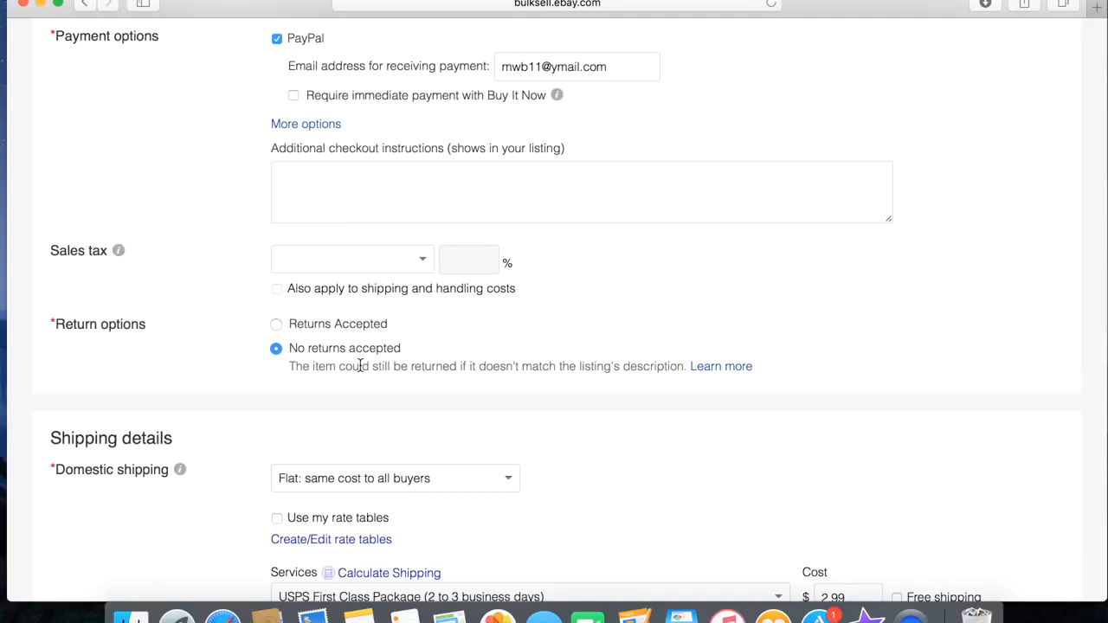
Offer free shipping for the USPS First Class Package domestic service
{"action": "scroll", "coordinate": [645, 467], "scroll_direction": "down", "scroll_amount": 3}
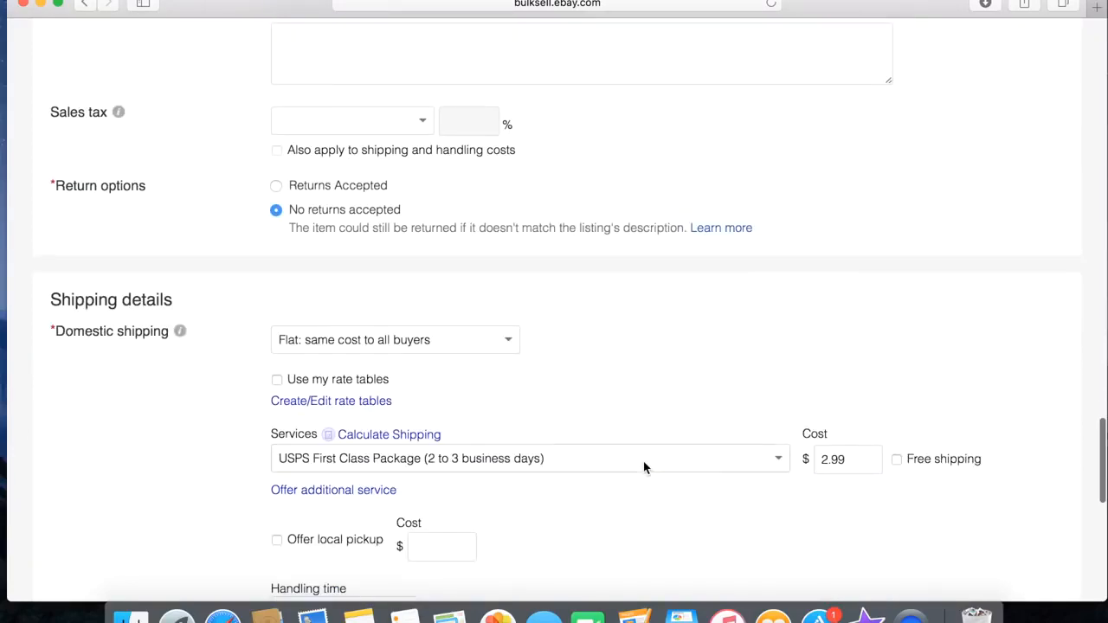
{"action": "scroll", "coordinate": [608, 377], "scroll_direction": "down", "scroll_amount": 3}
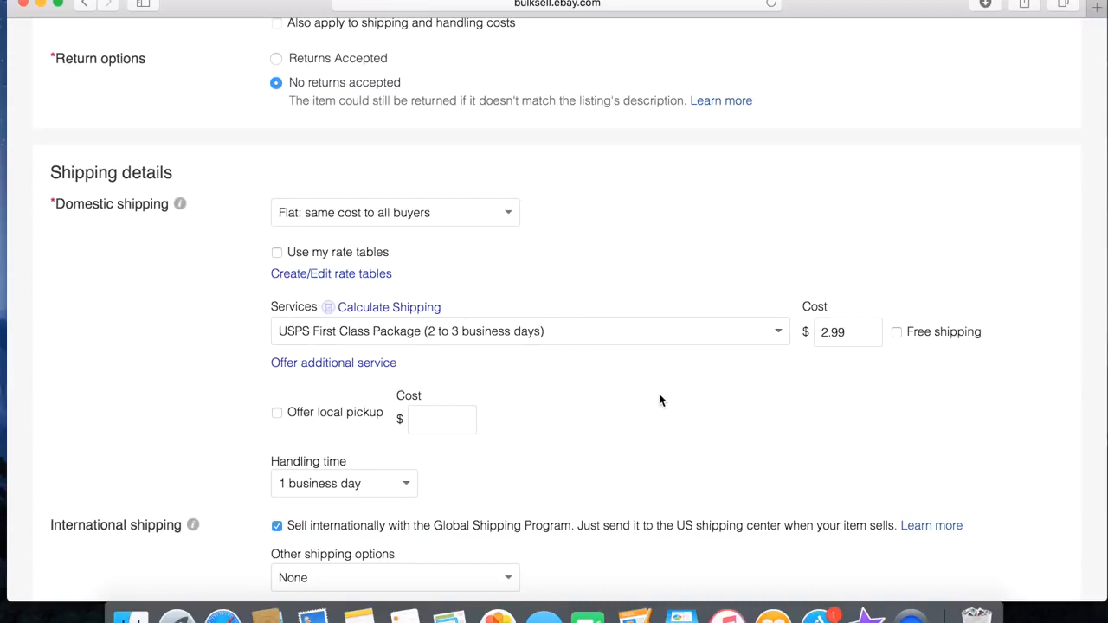
{"action": "scroll", "coordinate": [659, 400], "scroll_direction": "down", "scroll_amount": 1}
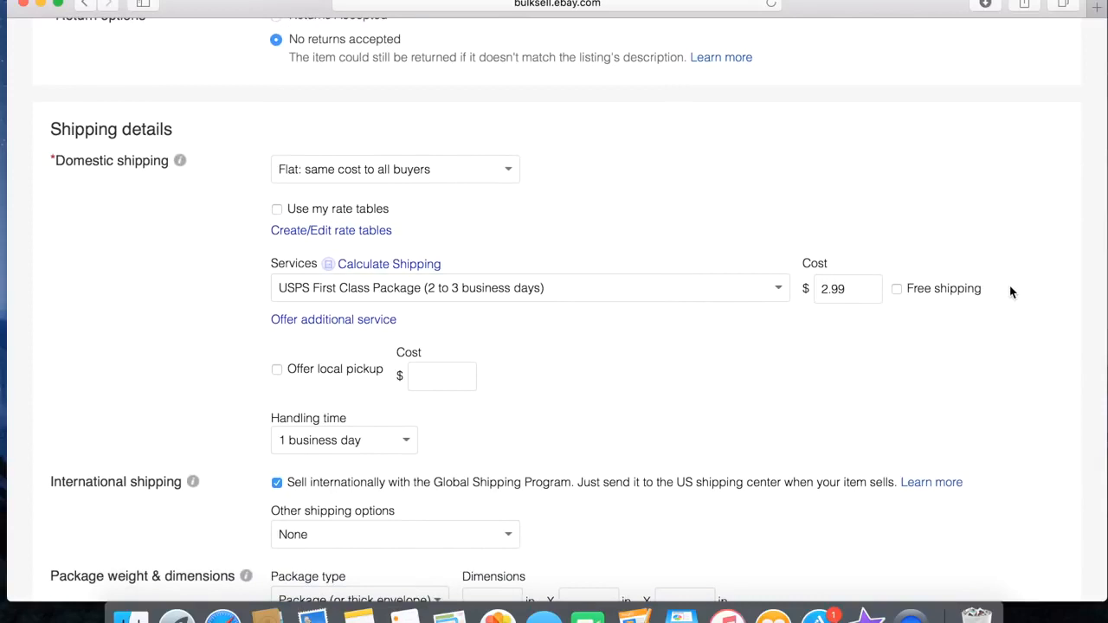
{"action": "left_click", "coordinate": [897, 291]}
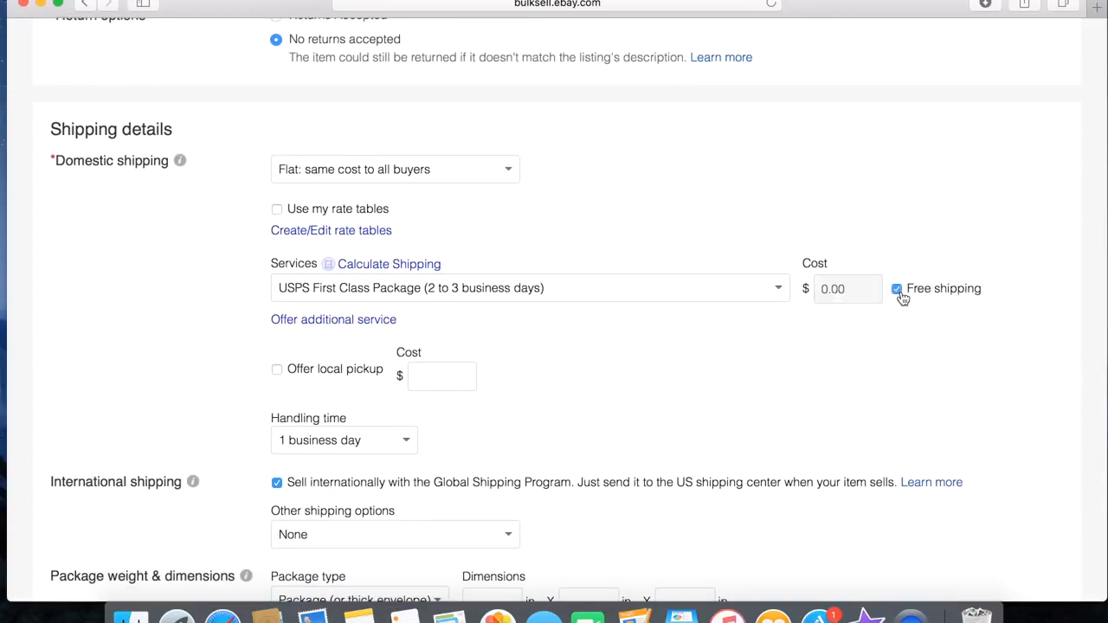
Recheck the selling details and examine the handling time, international shipping and package weight and dimensions settings
{"action": "scroll", "coordinate": [866, 267], "scroll_direction": "up", "scroll_amount": 12}
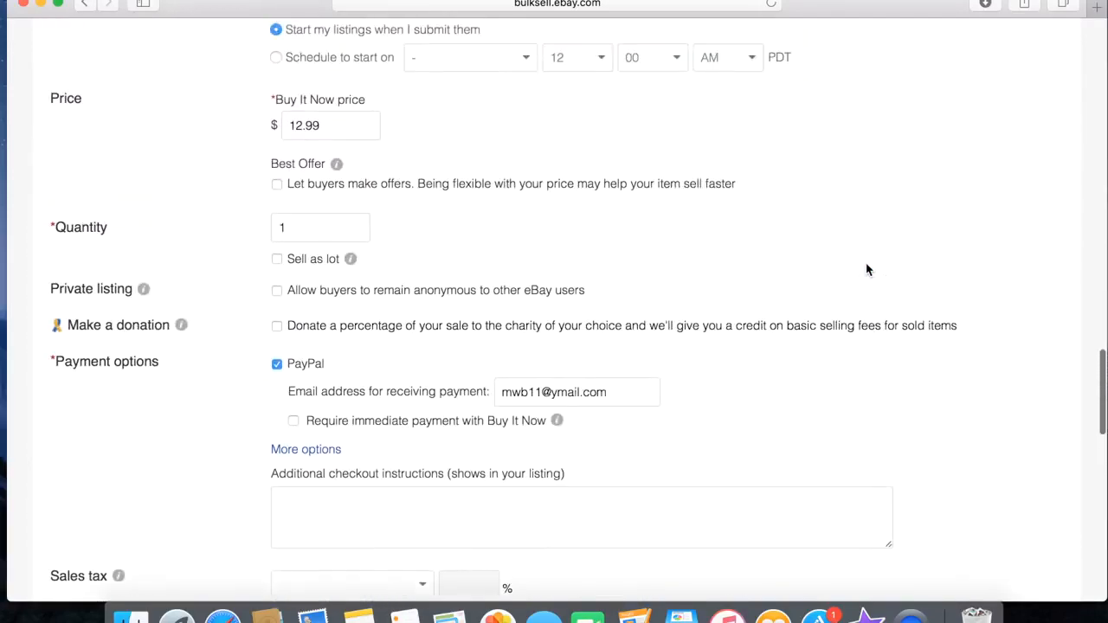
{"action": "scroll", "coordinate": [582, 257], "scroll_direction": "down", "scroll_amount": 15}
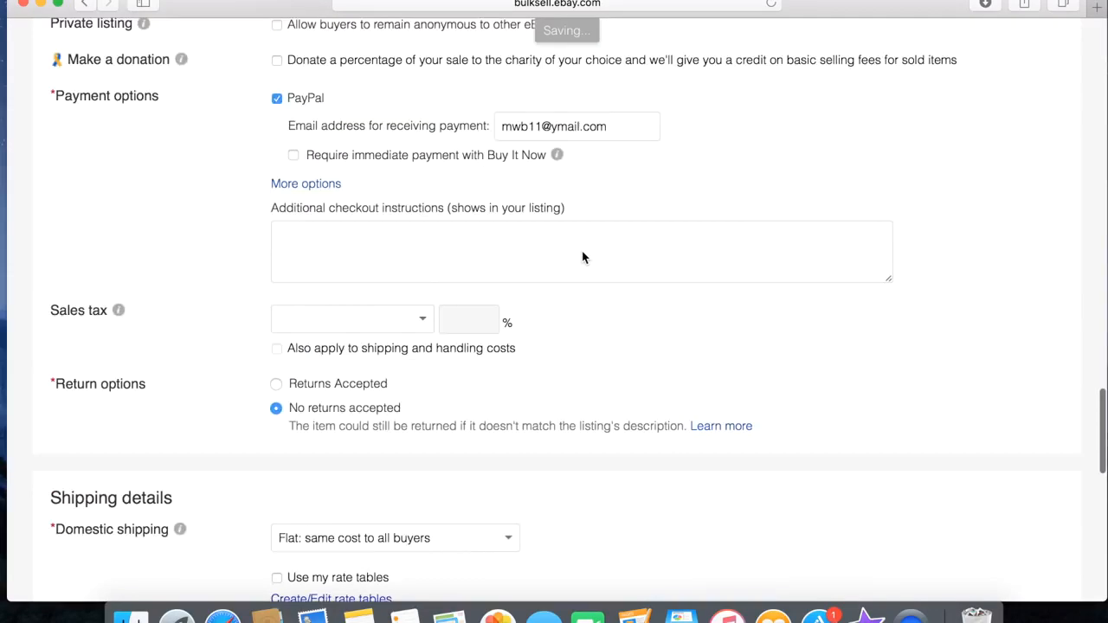
{"action": "scroll", "coordinate": [583, 257], "scroll_direction": "down", "scroll_amount": 1}
{"action": "scroll", "coordinate": [582, 257], "scroll_direction": "down", "scroll_amount": 1}
{"action": "scroll", "coordinate": [583, 257], "scroll_direction": "up", "scroll_amount": 1}
{"action": "scroll", "coordinate": [583, 256], "scroll_direction": "up", "scroll_amount": 3}
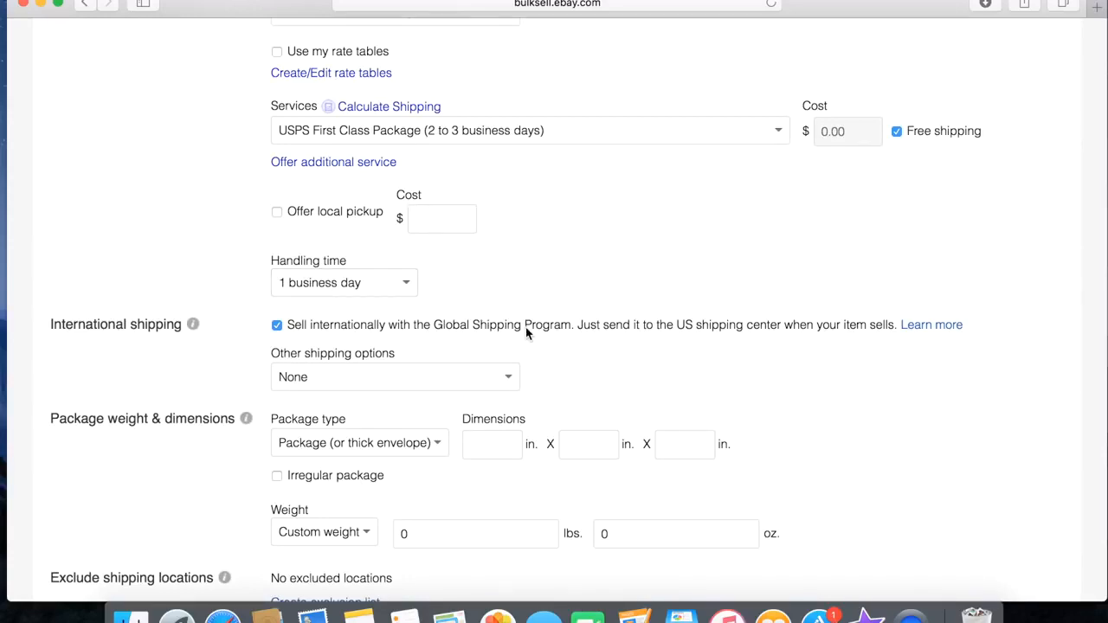
{"action": "scroll", "coordinate": [526, 333], "scroll_direction": "down", "scroll_amount": 1}
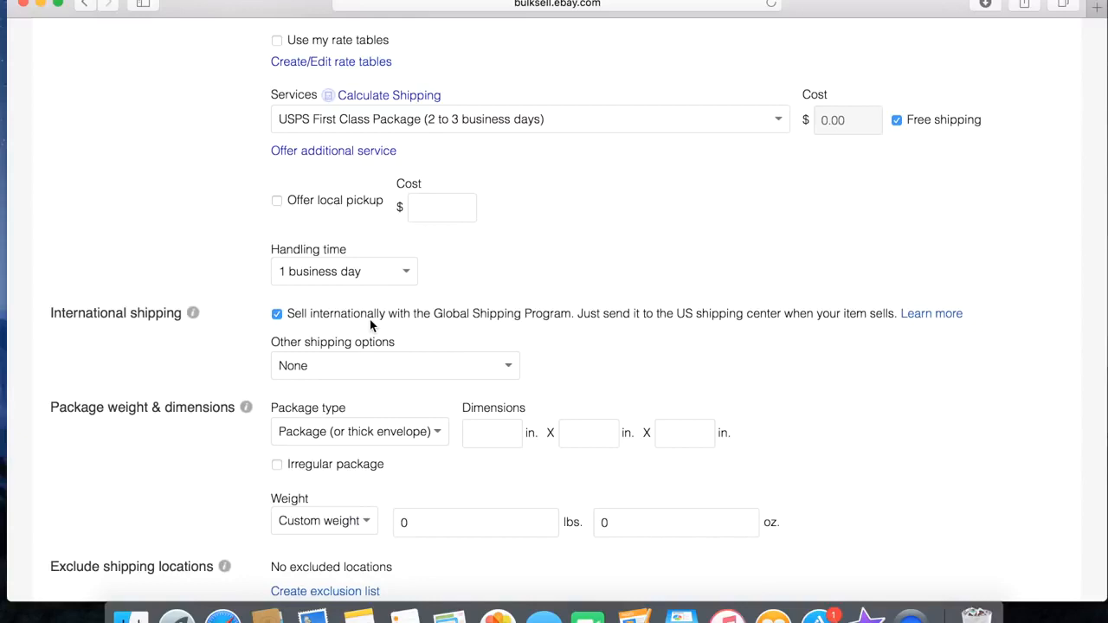
Review the Buy It Now price against the domestic shipping cost, and recheck the payment and return options
{"action": "scroll", "coordinate": [369, 324], "scroll_direction": "up", "scroll_amount": 10}
{"action": "scroll", "coordinate": [370, 324], "scroll_direction": "up", "scroll_amount": 2}
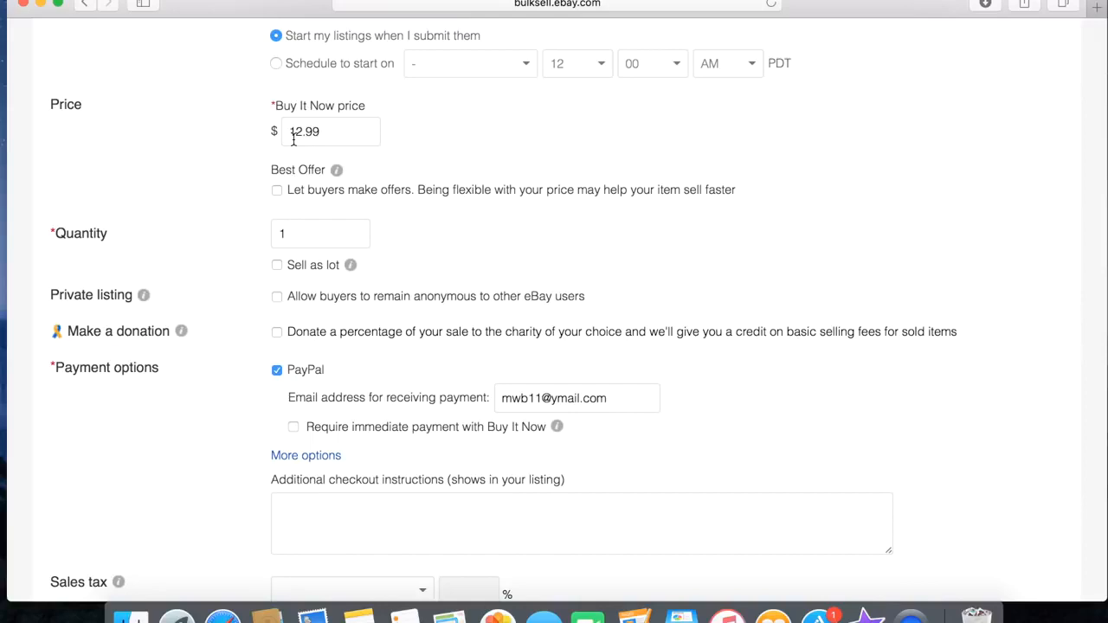
{"action": "scroll", "coordinate": [293, 139], "scroll_direction": "down", "scroll_amount": 10}
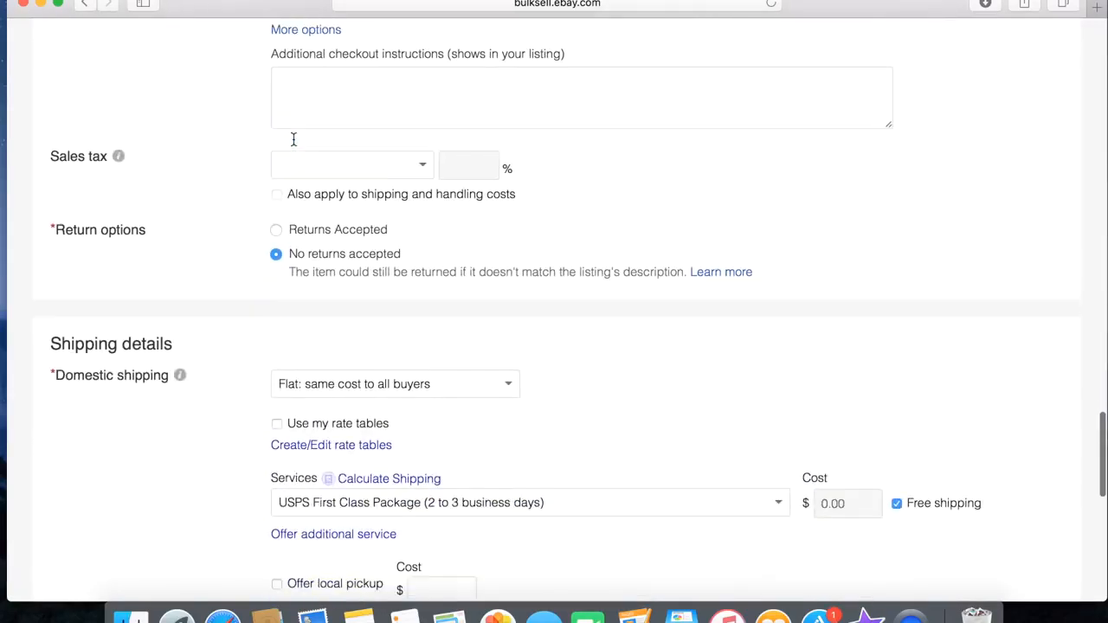
{"action": "scroll", "coordinate": [294, 141], "scroll_direction": "down", "scroll_amount": 1}
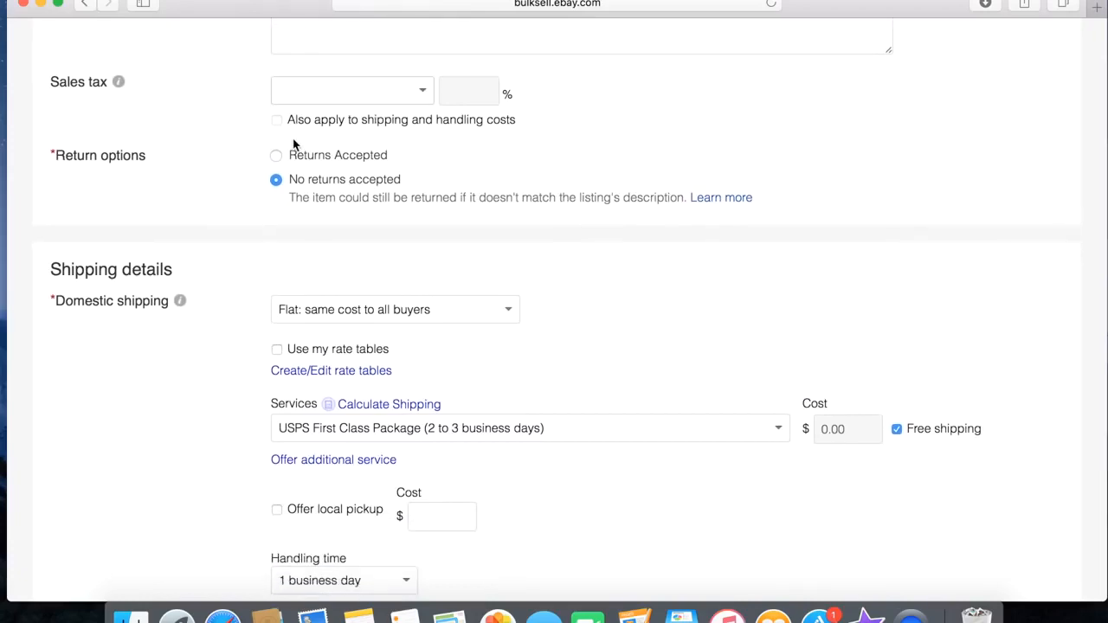
{"action": "scroll", "coordinate": [293, 145], "scroll_direction": "up", "scroll_amount": 6}
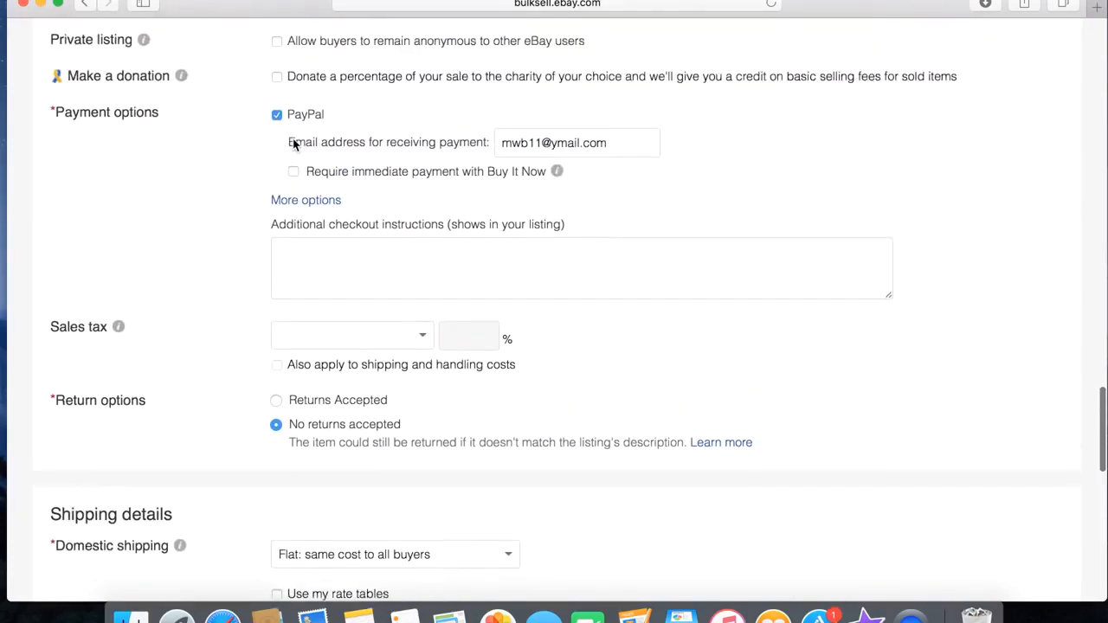
{"action": "scroll", "coordinate": [293, 144], "scroll_direction": "up", "scroll_amount": 1}
{"action": "scroll", "coordinate": [294, 145], "scroll_direction": "down", "scroll_amount": 7}
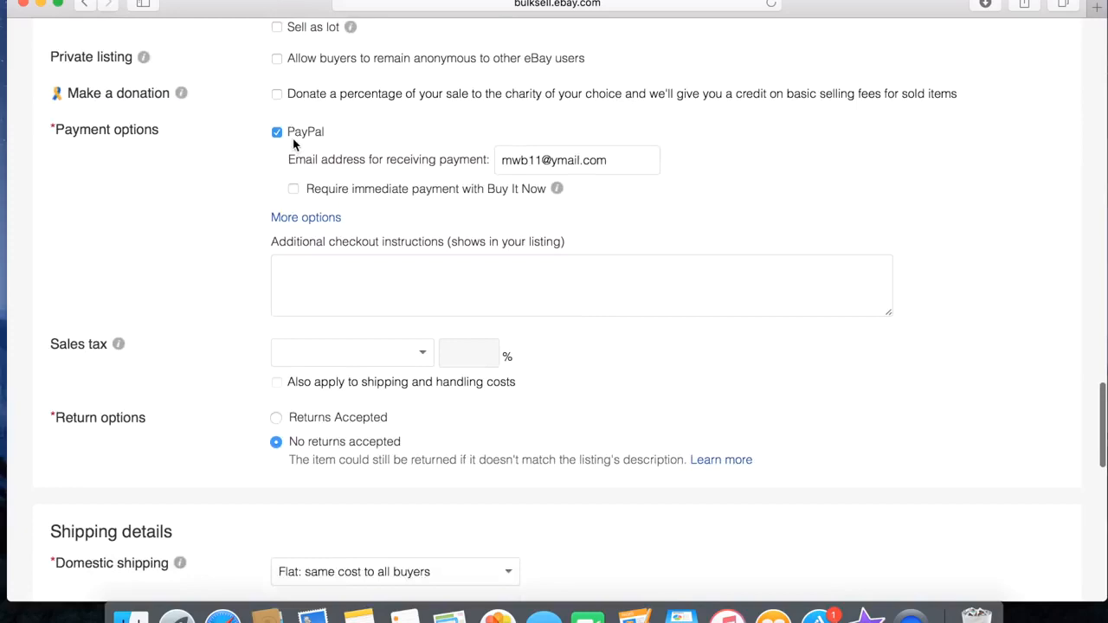
Preview the listing and examine its title, price, shipping summary, photos, item specifics and description text
{"action": "scroll", "coordinate": [294, 145], "scroll_direction": "down", "scroll_amount": 12}
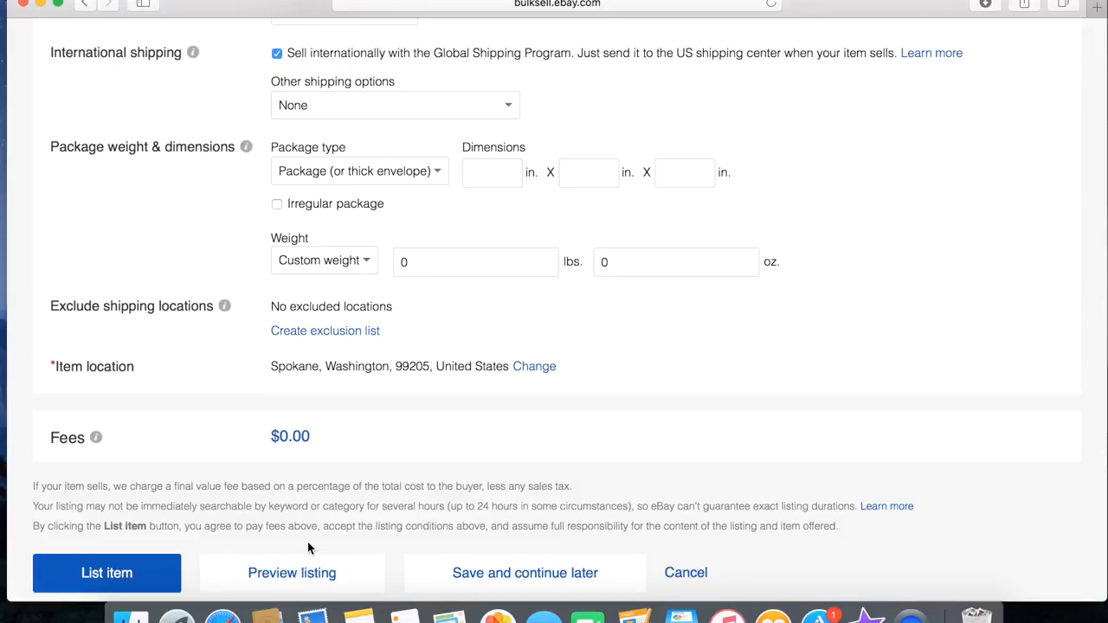
{"action": "left_click", "coordinate": [319, 571]}
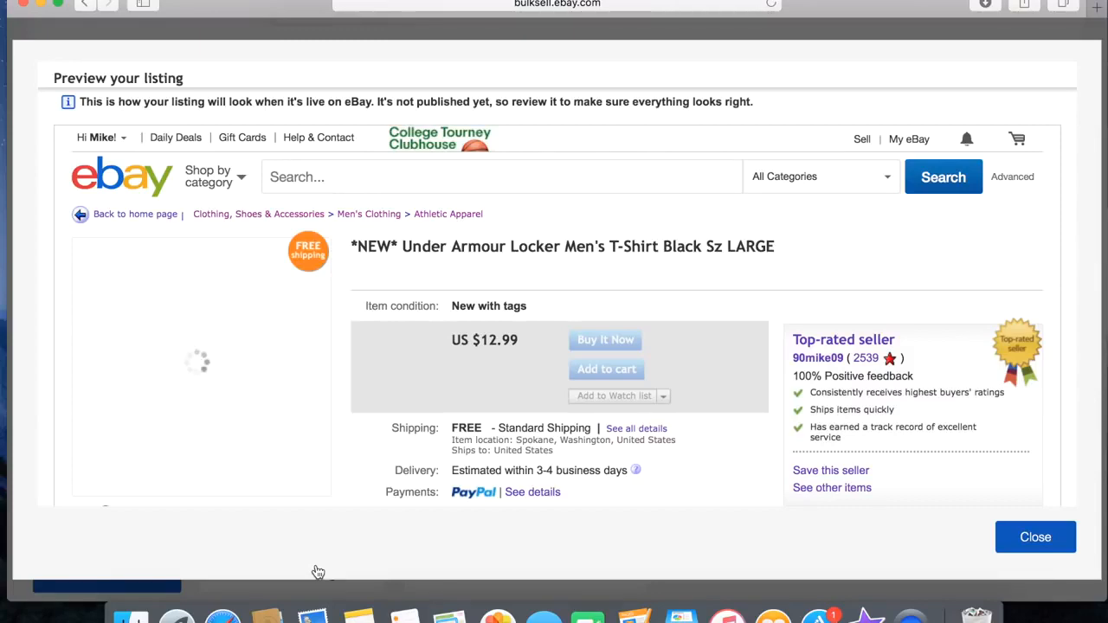
{"action": "scroll", "coordinate": [511, 448], "scroll_direction": "down", "scroll_amount": 5}
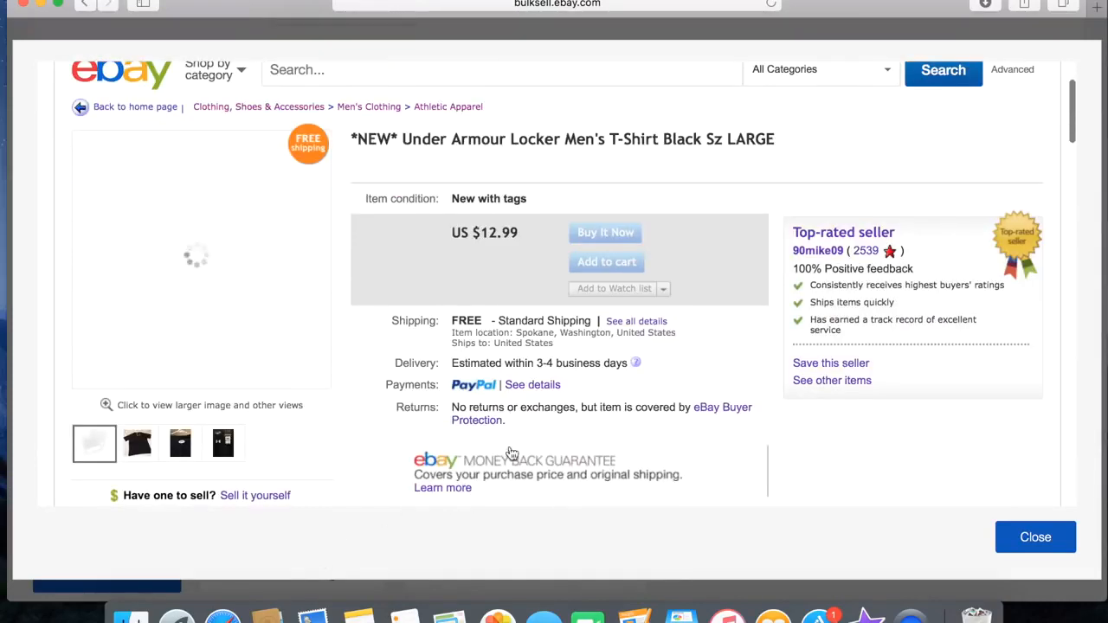
{"action": "scroll", "coordinate": [437, 353], "scroll_direction": "up", "scroll_amount": 2}
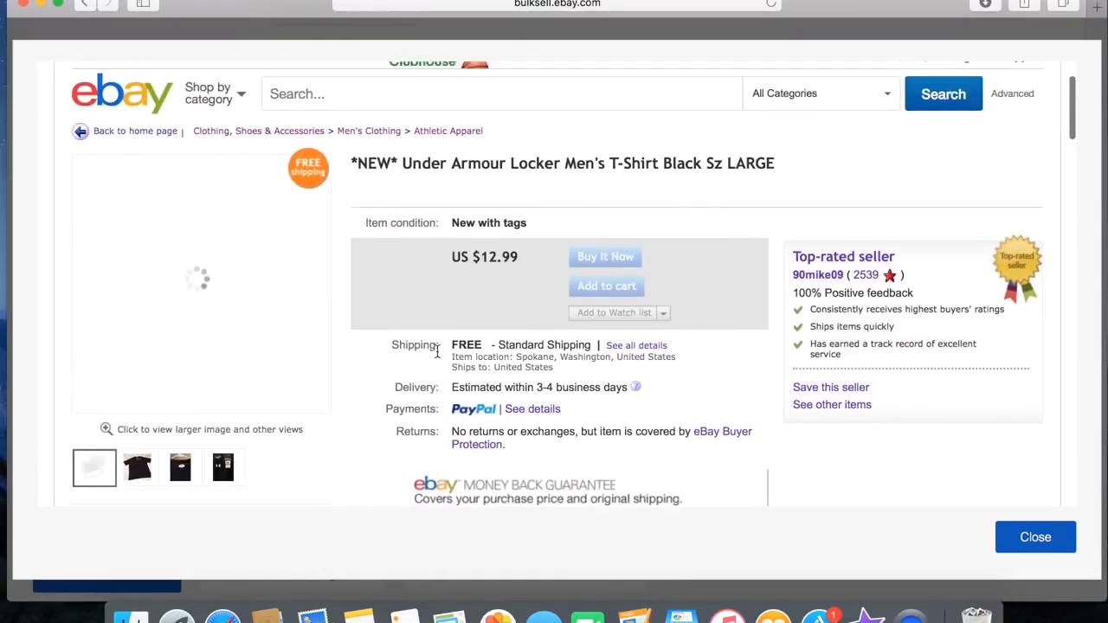
{"action": "scroll", "coordinate": [437, 351], "scroll_direction": "down", "scroll_amount": 5}
{"action": "scroll", "coordinate": [437, 353], "scroll_direction": "down", "scroll_amount": 10}
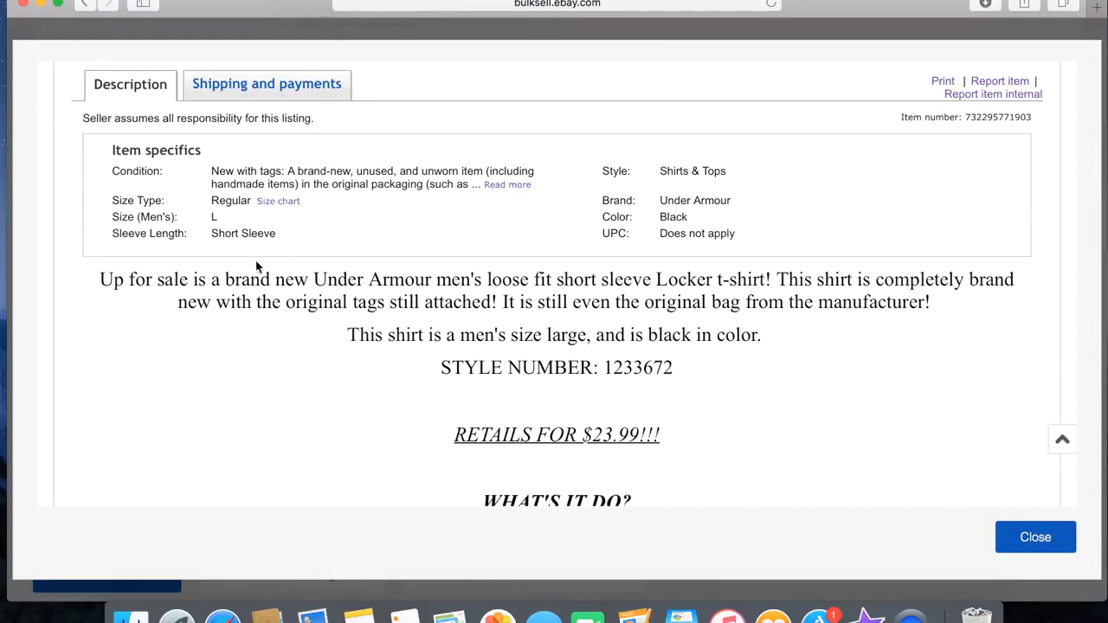
{"action": "scroll", "coordinate": [490, 369], "scroll_direction": "down", "scroll_amount": 1}
{"action": "scroll", "coordinate": [490, 369], "scroll_direction": "down", "scroll_amount": 15}
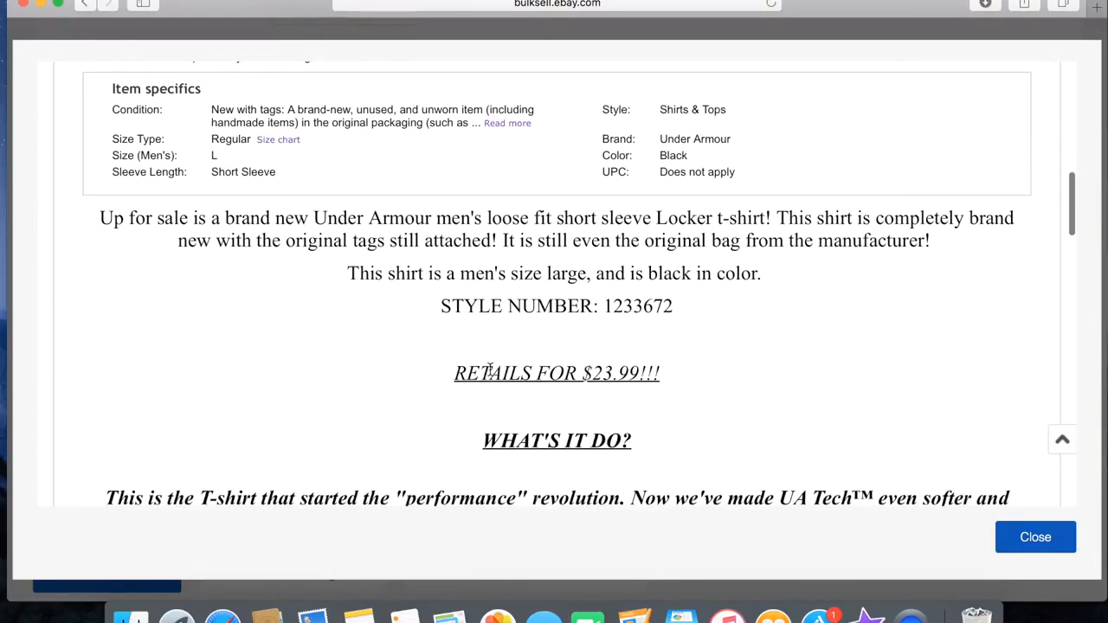
{"action": "scroll", "coordinate": [490, 374], "scroll_direction": "up", "scroll_amount": 15}
{"action": "scroll", "coordinate": [490, 374], "scroll_direction": "up", "scroll_amount": 4}
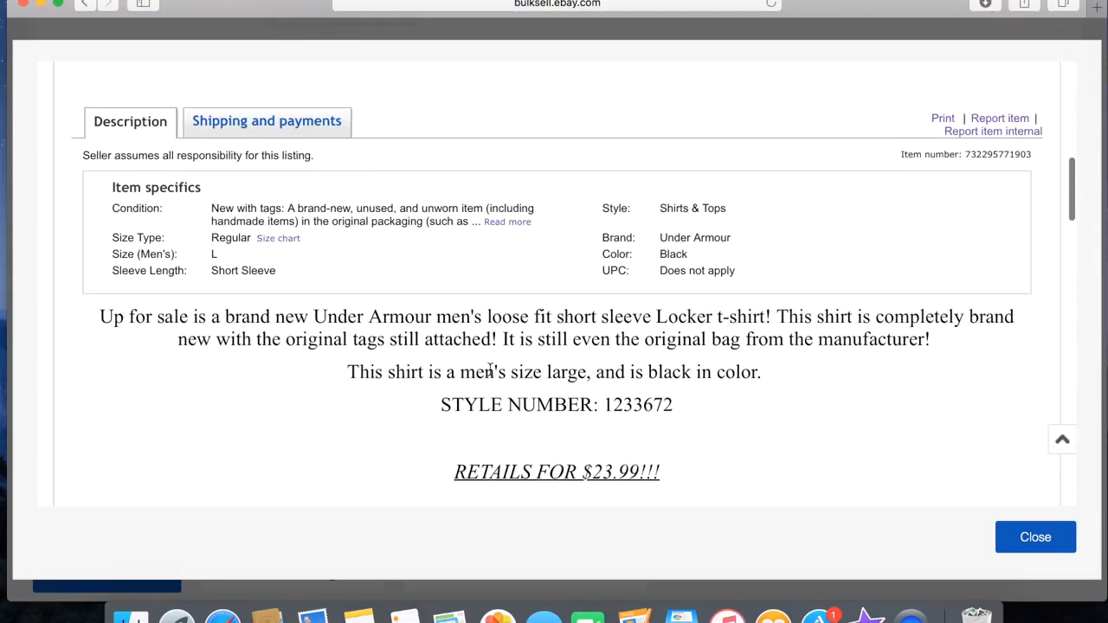
Examine the shipping and handling, return policy and payment details in the listing preview, and recheck the title and price summary
{"action": "left_click", "coordinate": [254, 123]}
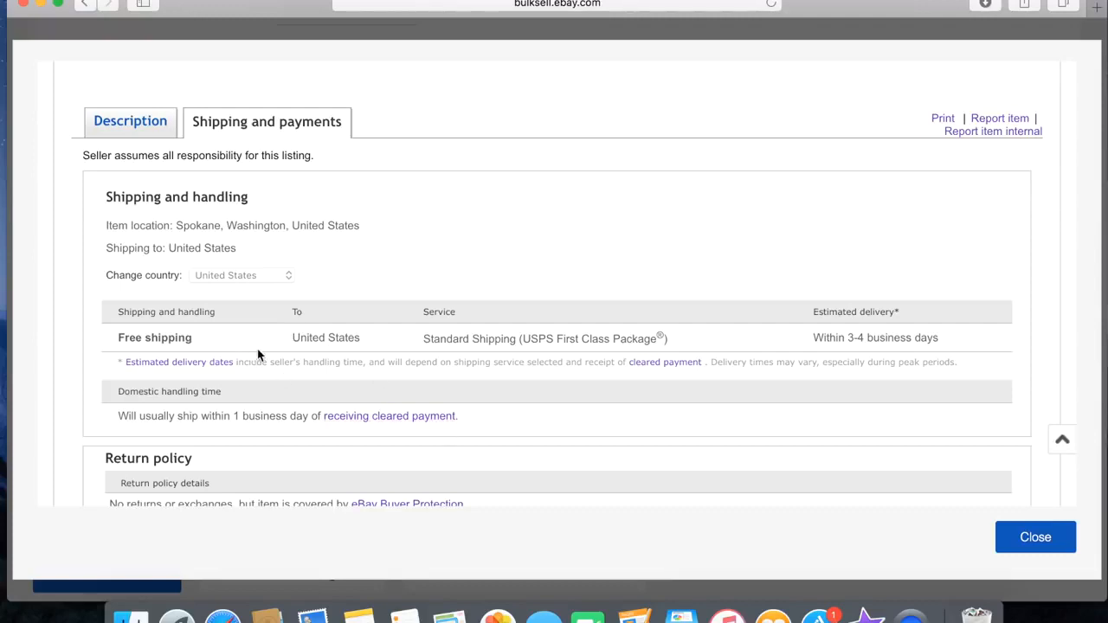
{"action": "scroll", "coordinate": [298, 346], "scroll_direction": "down", "scroll_amount": 3}
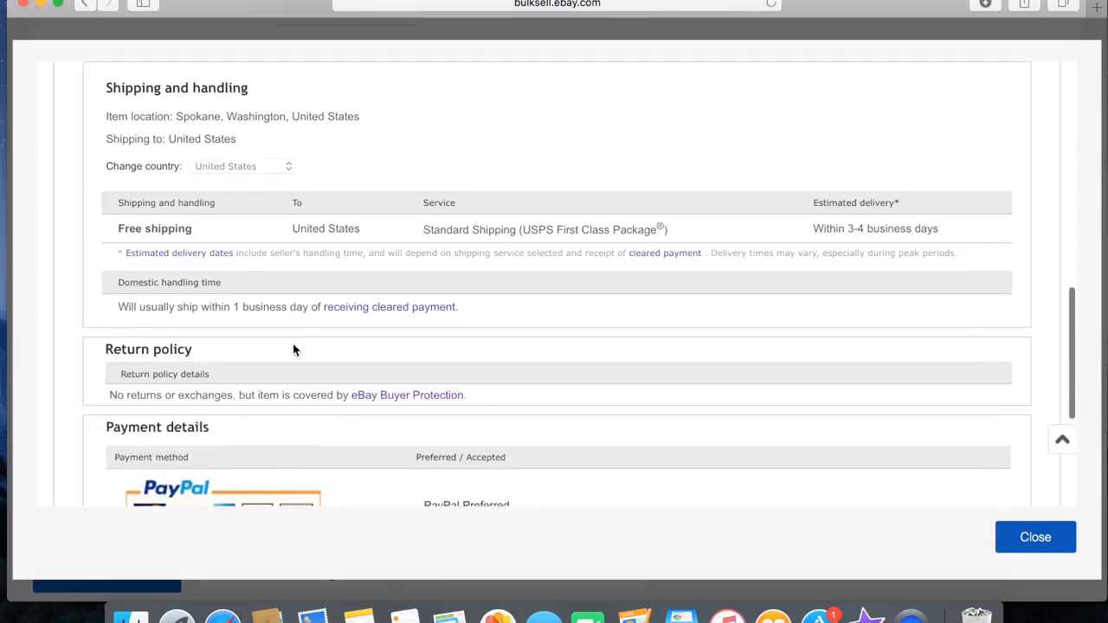
{"action": "scroll", "coordinate": [293, 348], "scroll_direction": "up", "scroll_amount": 3}
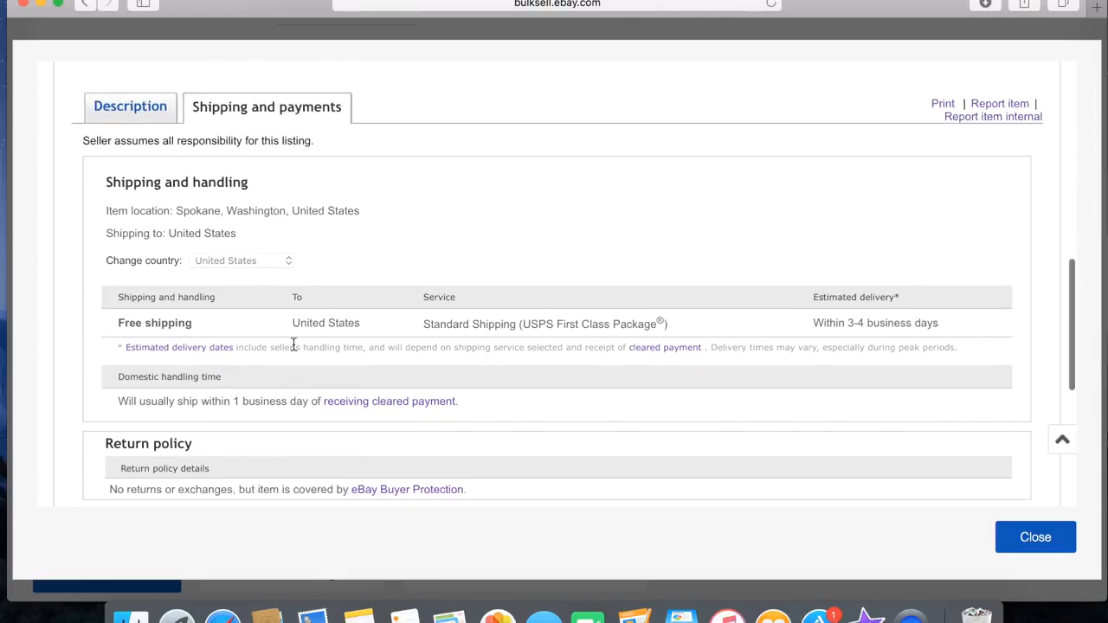
{"action": "scroll", "coordinate": [293, 346], "scroll_direction": "down", "scroll_amount": 8}
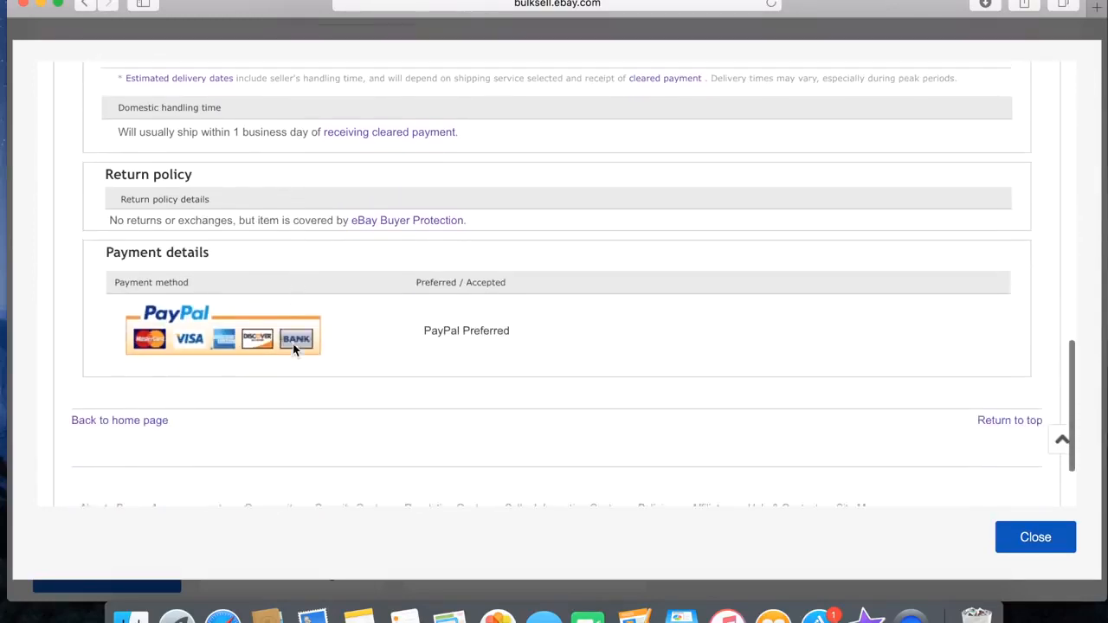
{"action": "scroll", "coordinate": [293, 348], "scroll_direction": "up", "scroll_amount": 5}
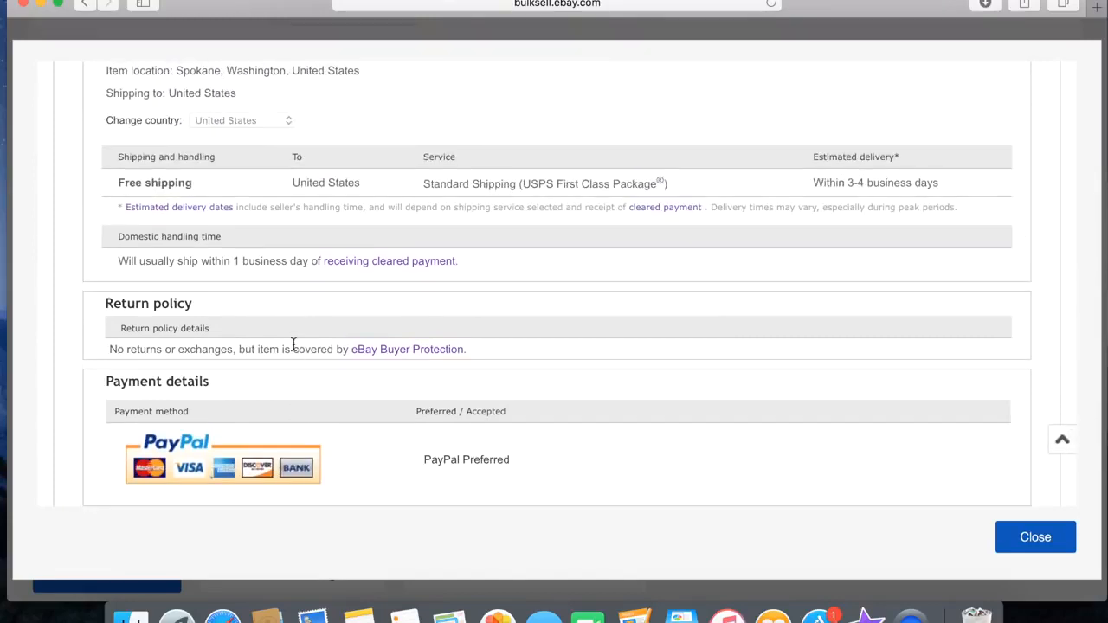
{"action": "scroll", "coordinate": [293, 346], "scroll_direction": "down", "scroll_amount": 1}
{"action": "scroll", "coordinate": [389, 449], "scroll_direction": "down", "scroll_amount": 4}
{"action": "scroll", "coordinate": [389, 448], "scroll_direction": "up", "scroll_amount": 20}
{"action": "scroll", "coordinate": [389, 449], "scroll_direction": "up", "scroll_amount": 5}
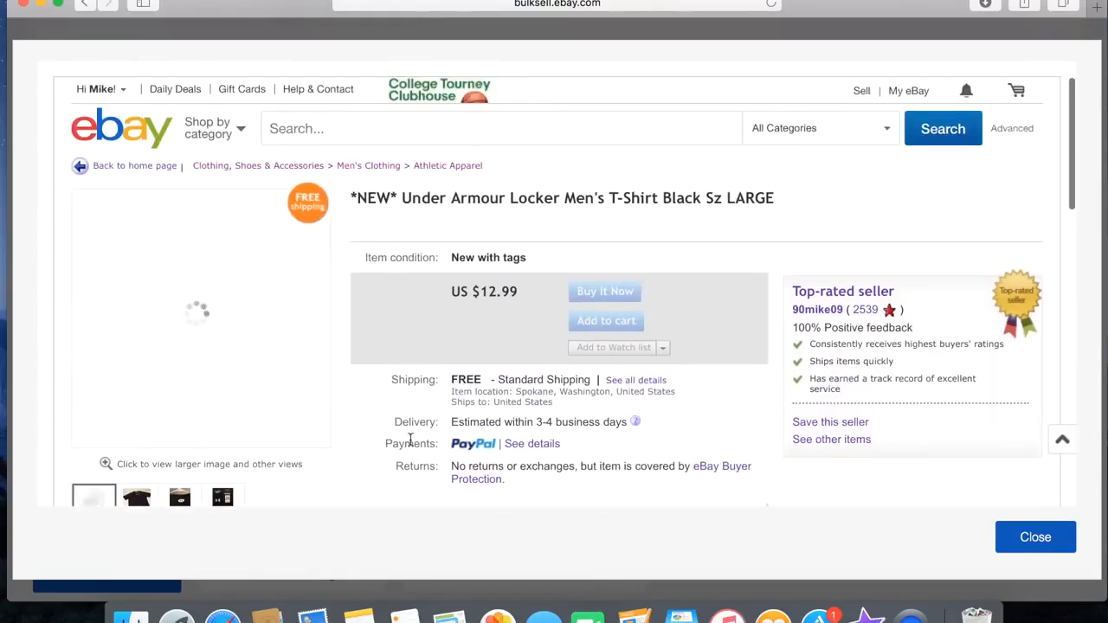
Close the listing preview and recheck the form's return options, shipping details, item location and fees
{"action": "left_click", "coordinate": [1004, 536]}
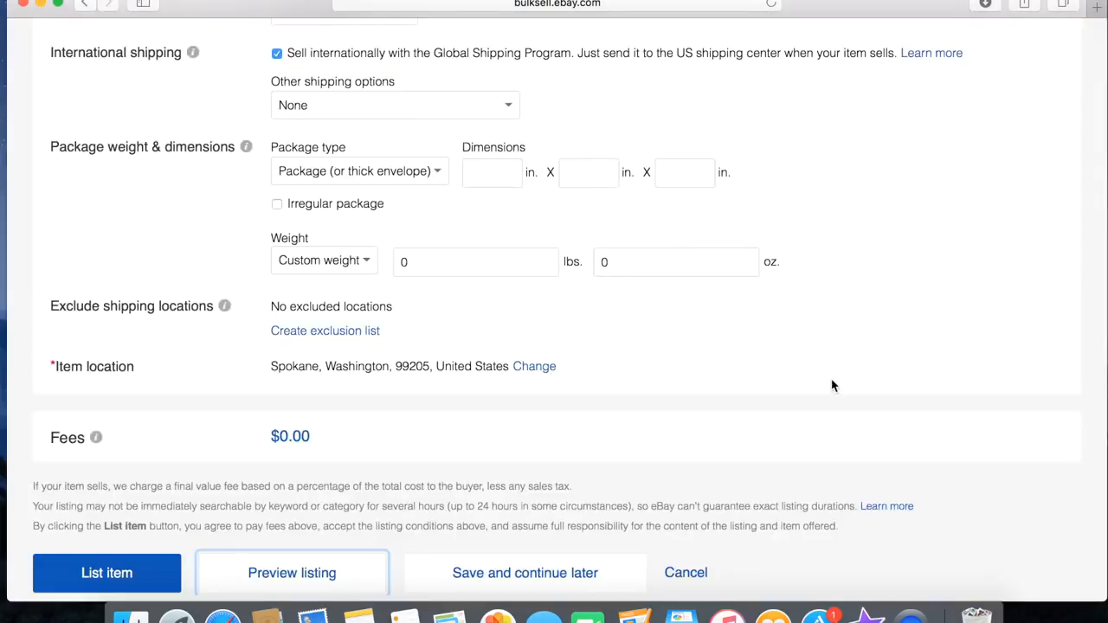
{"action": "scroll", "coordinate": [833, 386], "scroll_direction": "up", "scroll_amount": 10}
{"action": "scroll", "coordinate": [832, 386], "scroll_direction": "down", "scroll_amount": 9}
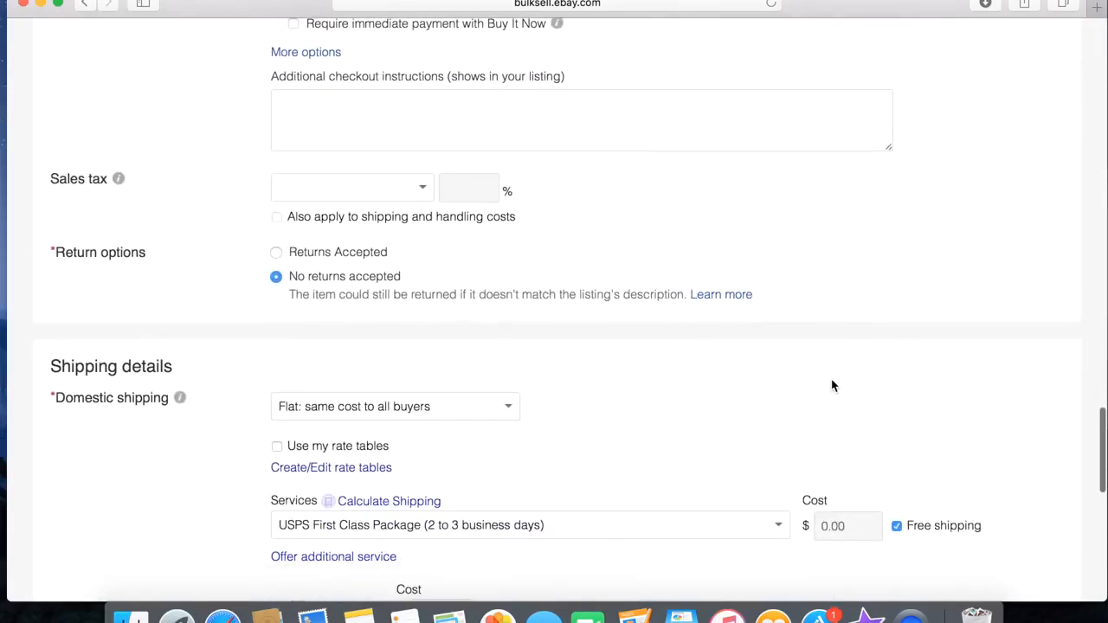
{"action": "scroll", "coordinate": [832, 386], "scroll_direction": "down", "scroll_amount": 3}
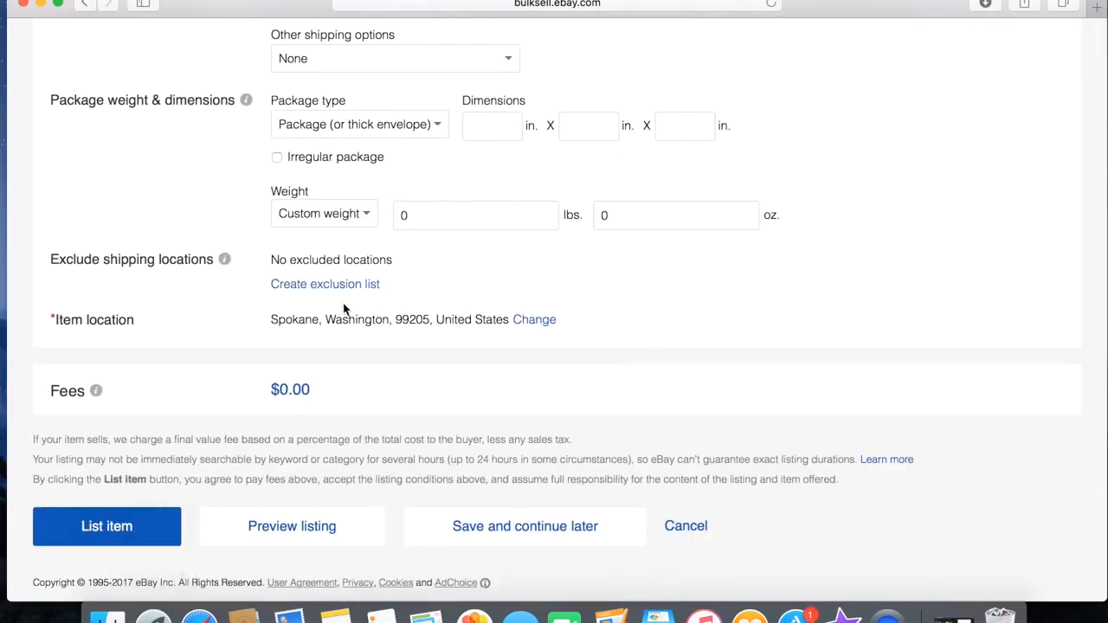